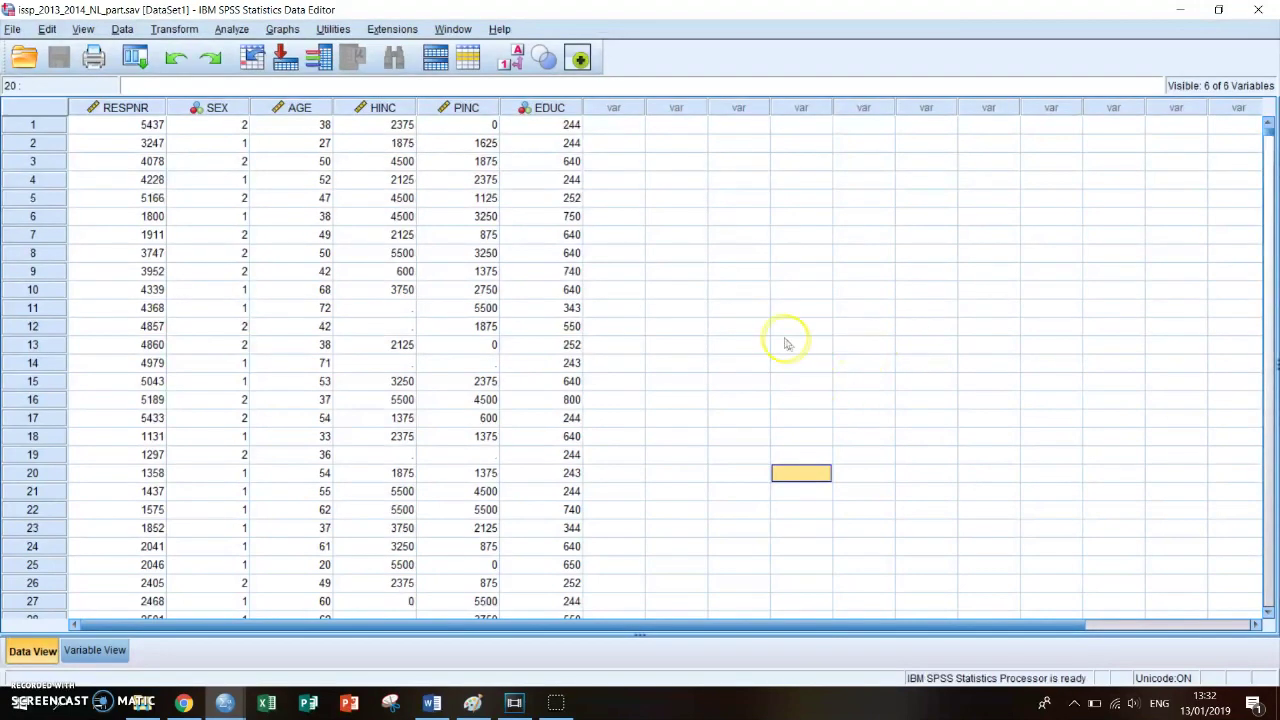
# Select a cell in the issp_2013_2014_NL_part.sav data and bring up the Analyze menu
pyautogui.click(689, 476)
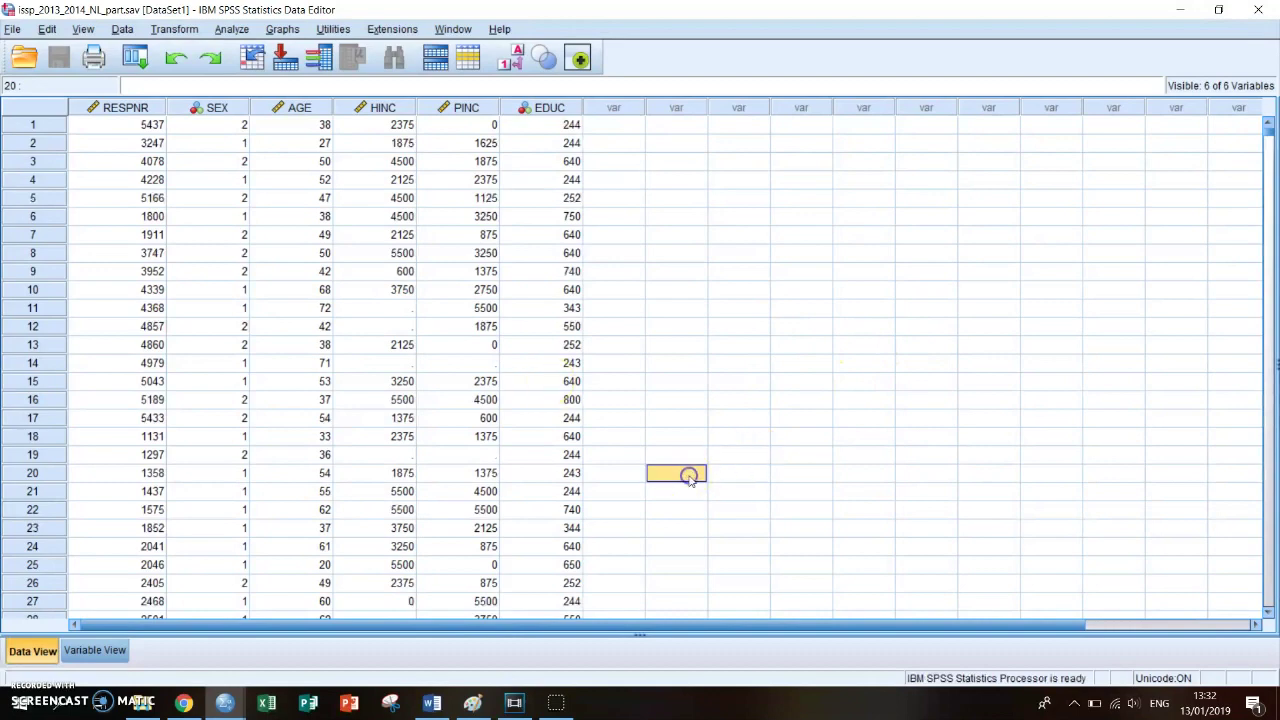
pyautogui.click(232, 29)
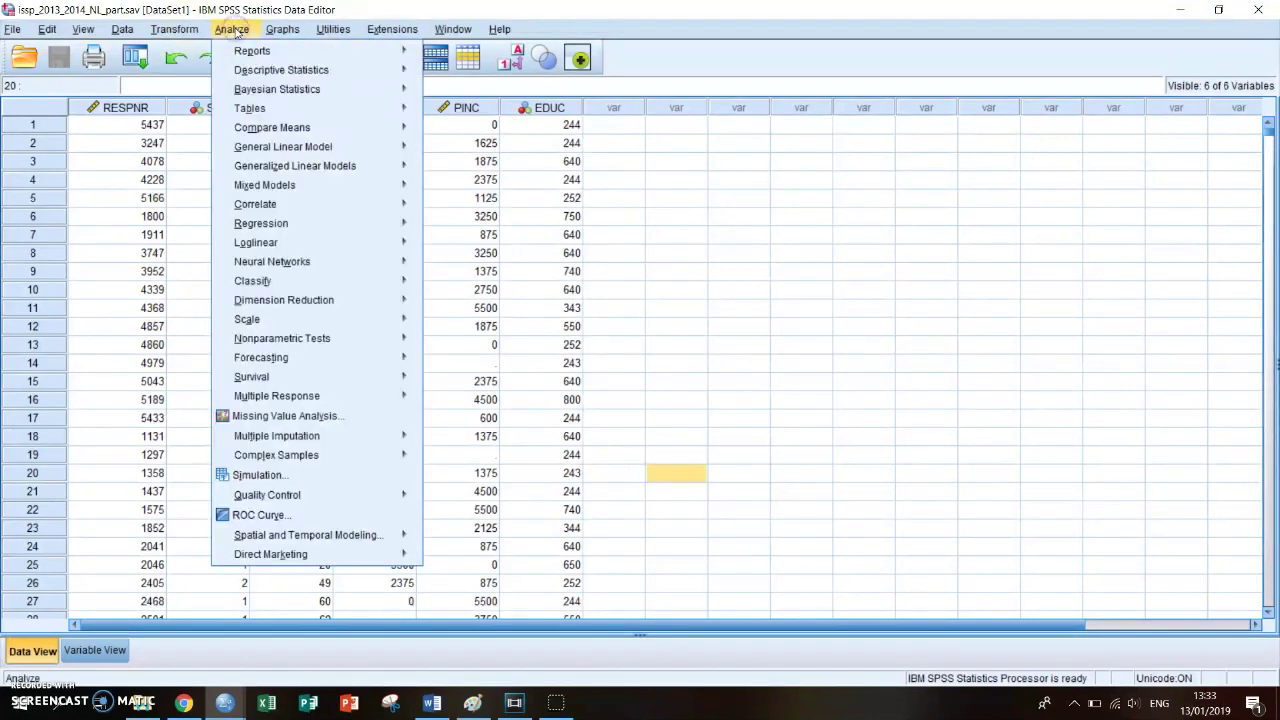
# Paste a Frequencies request for HINC with a histogram chart and the normal curve unchecked
pyautogui.moveTo(380, 77)
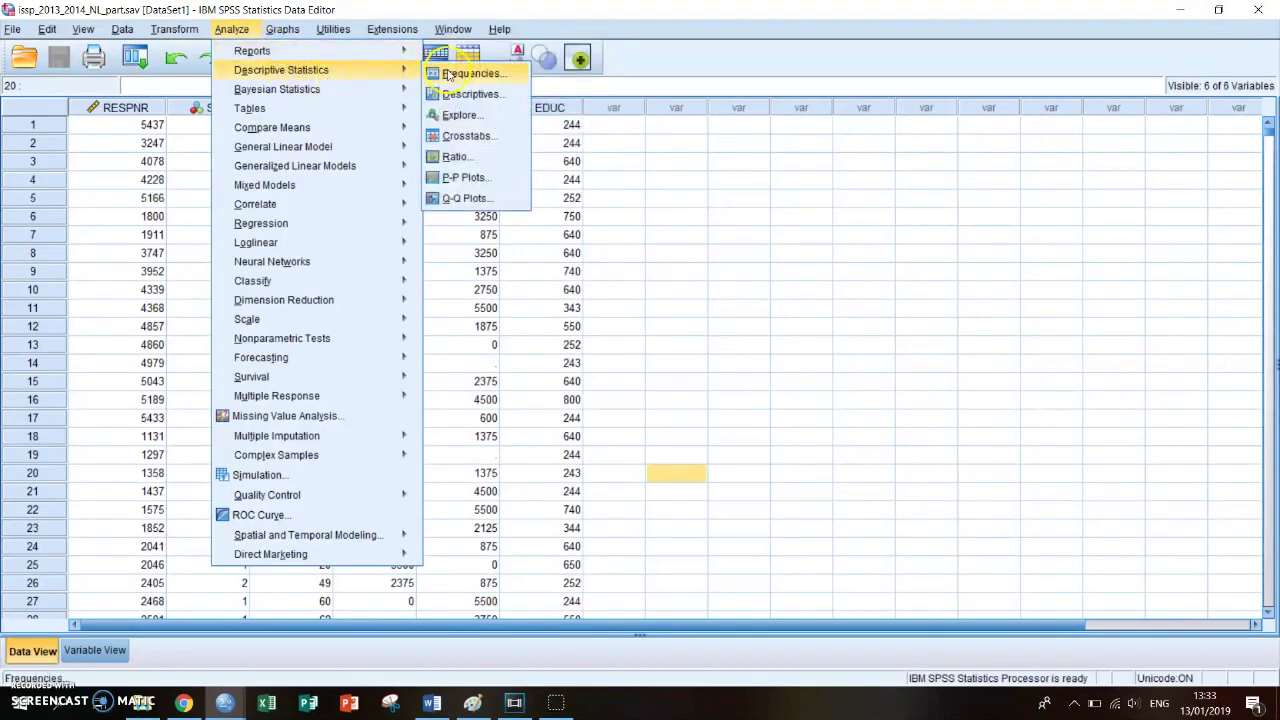
pyautogui.click(449, 74)
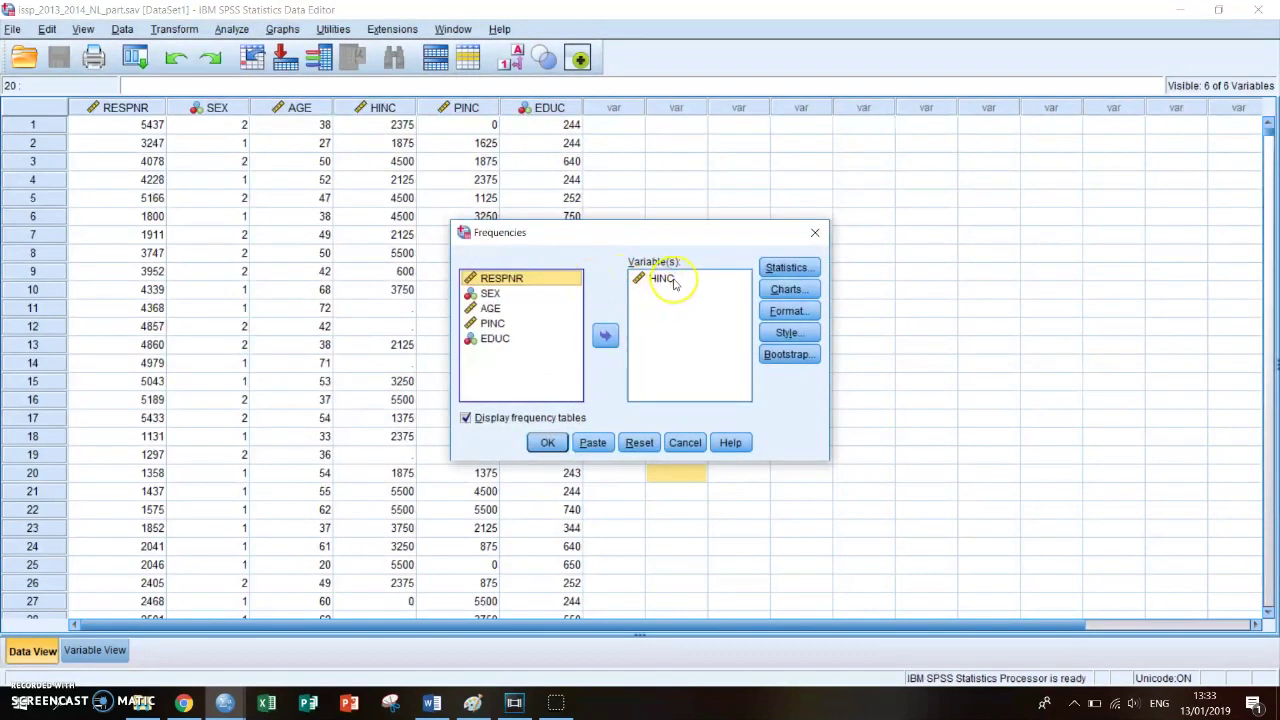
pyautogui.click(786, 292)
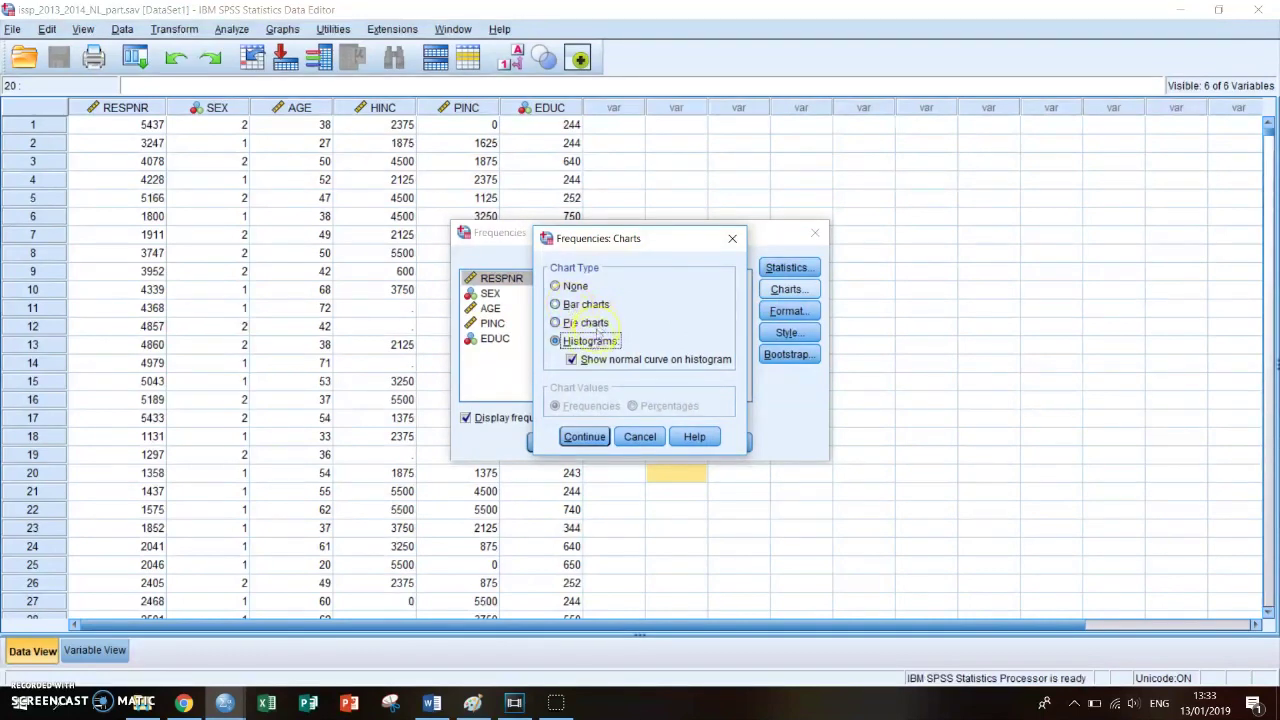
pyautogui.click(571, 359)
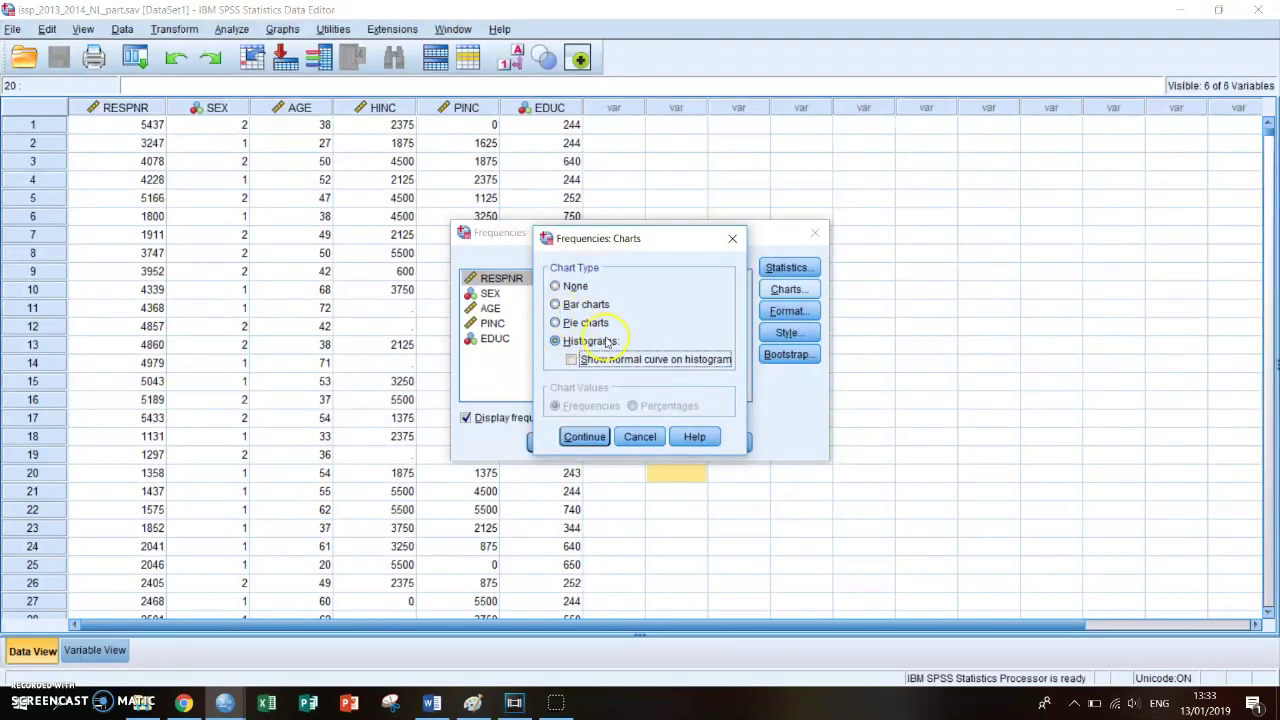
pyautogui.click(584, 437)
pyautogui.click(593, 443)
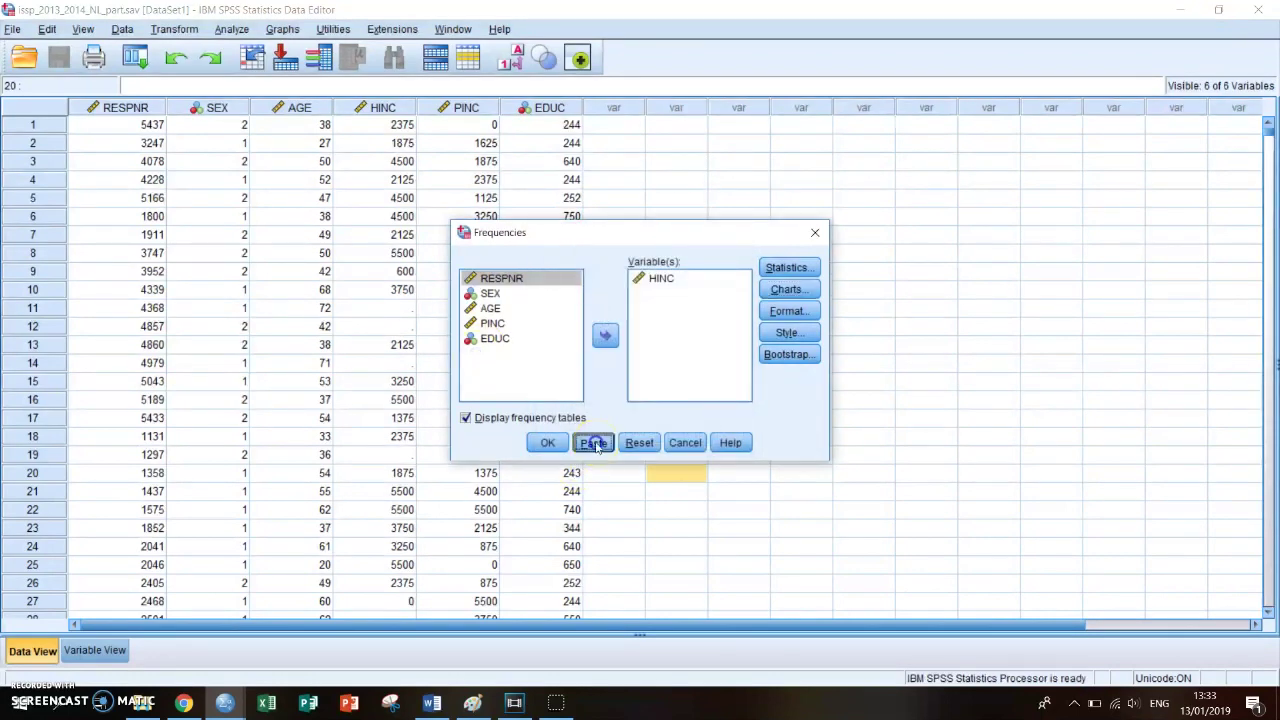
# Run the pasted HINC frequencies syntax and scroll to the Household Income histogram
pyautogui.moveTo(228, 707)
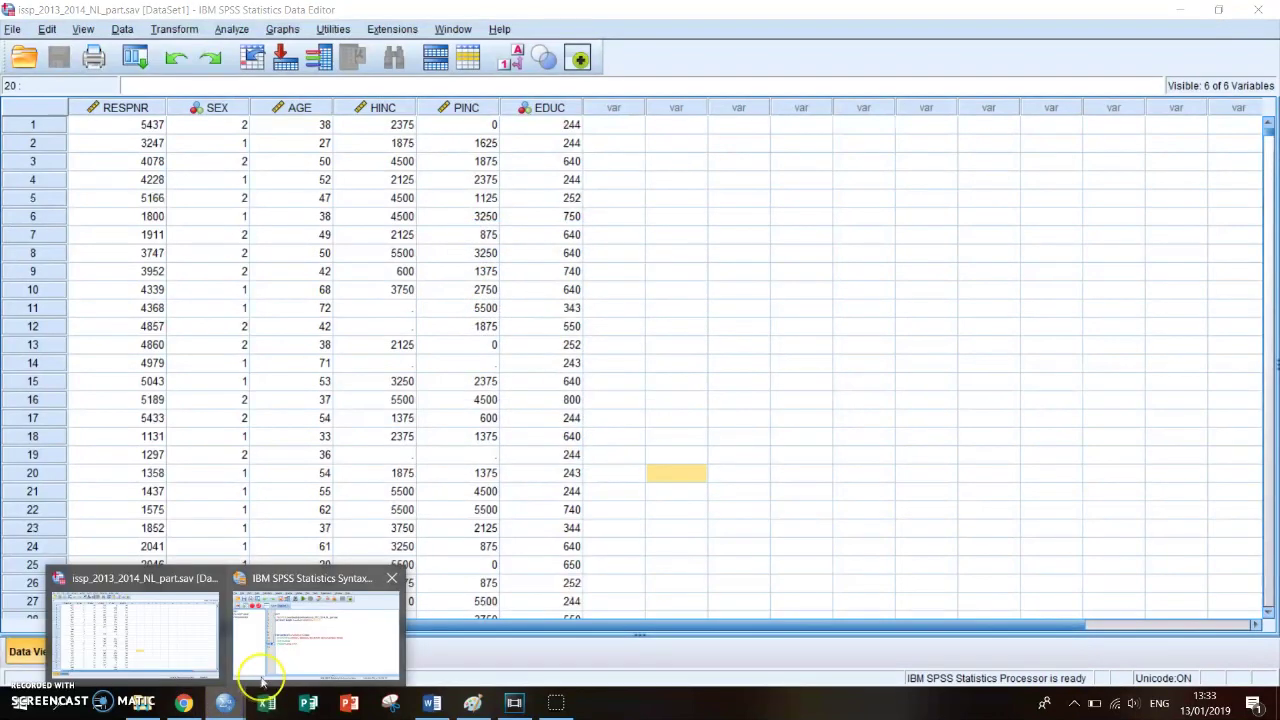
pyautogui.click(285, 660)
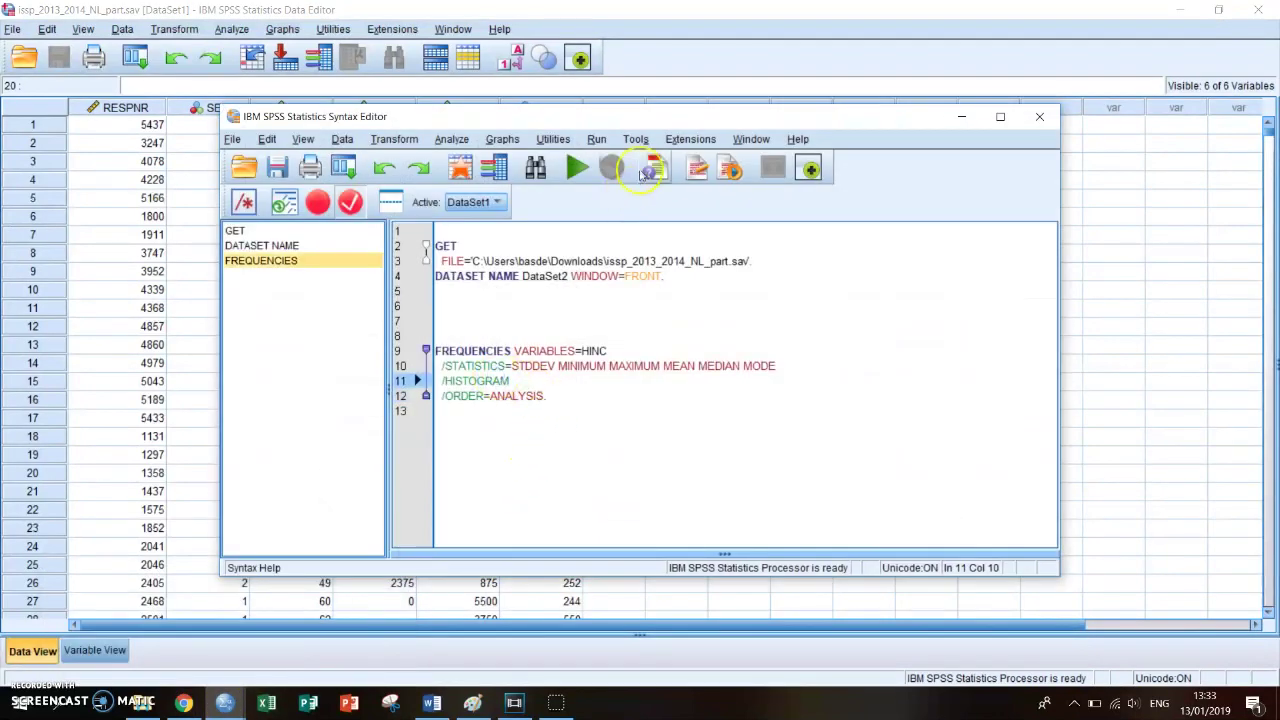
pyautogui.click(577, 167)
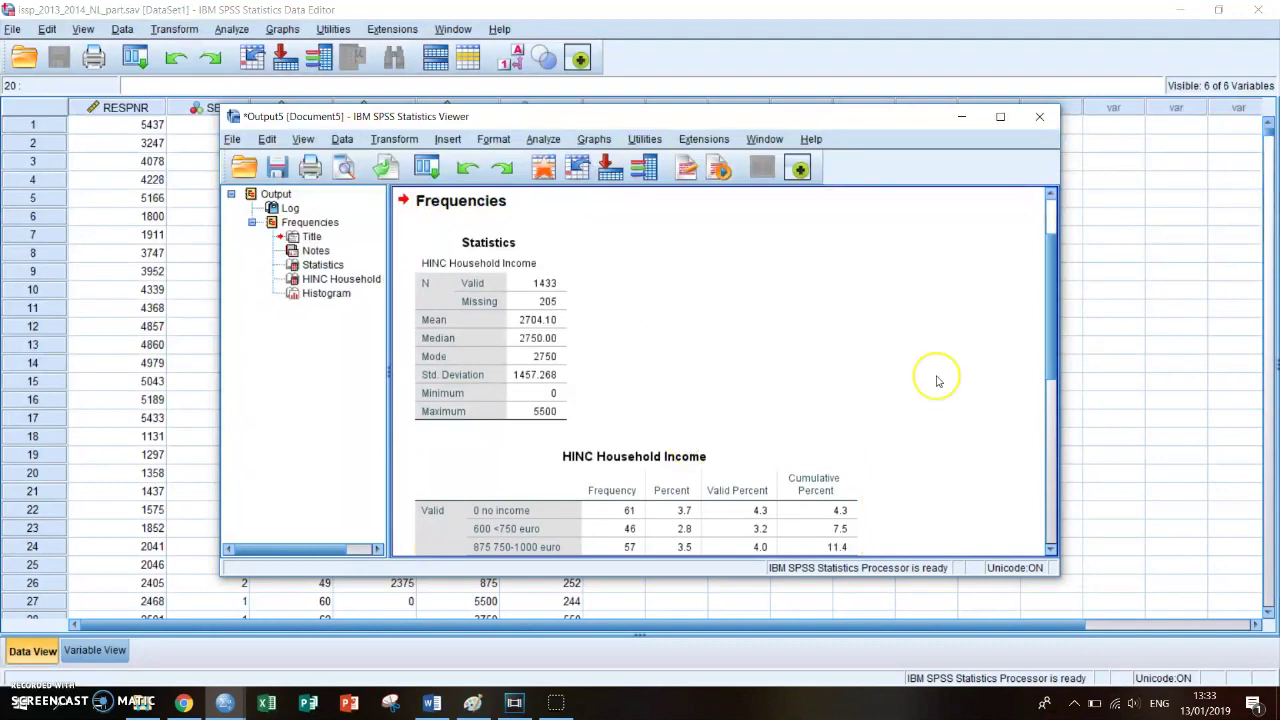
pyautogui.scroll(-10, 935, 378)
pyautogui.scroll(-5, 937, 380)
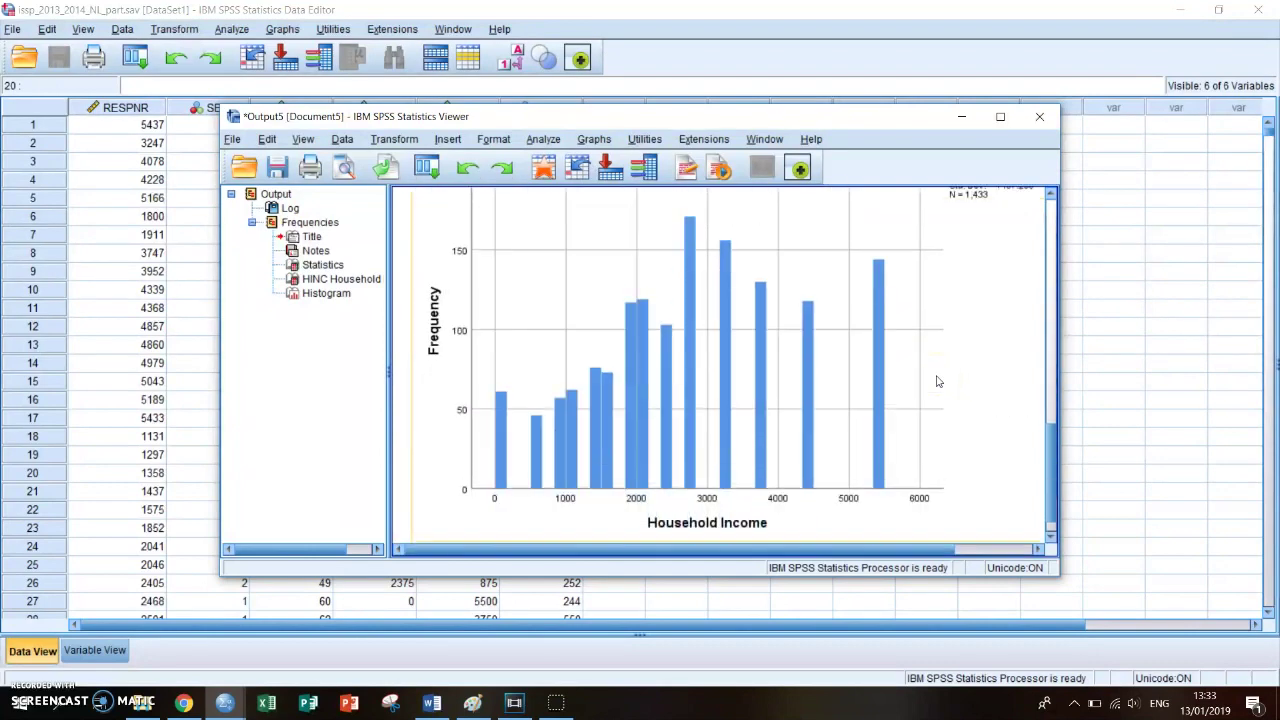
pyautogui.scroll(2, 937, 381)
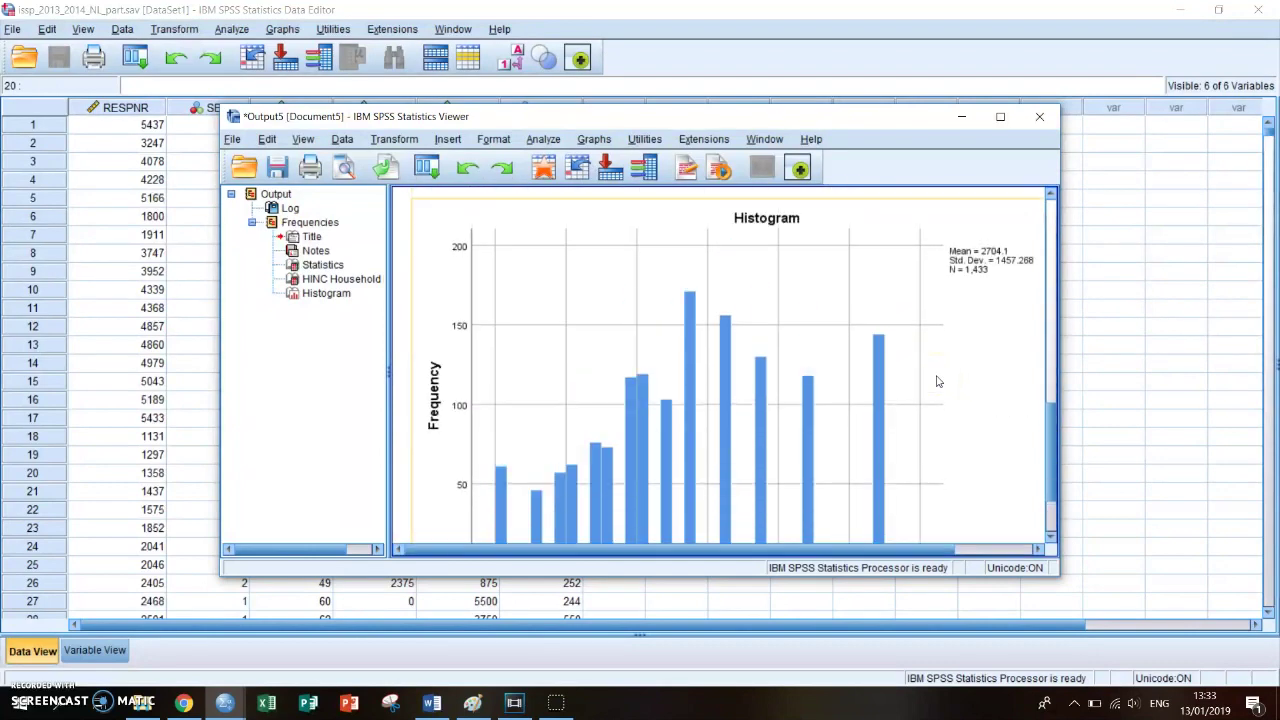
pyautogui.scroll(-3, 429, 380)
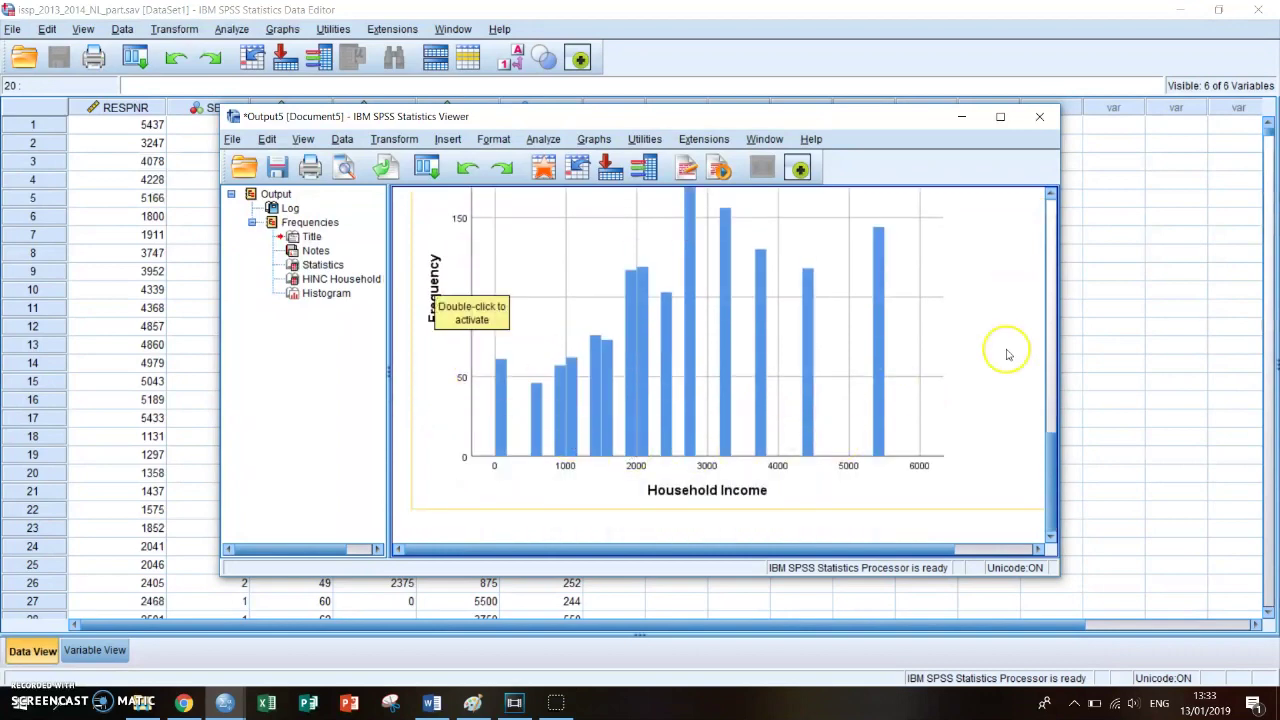
# Copy the Household Income histogram chart and select it in the Viewer
pyautogui.rightClick(912, 320)
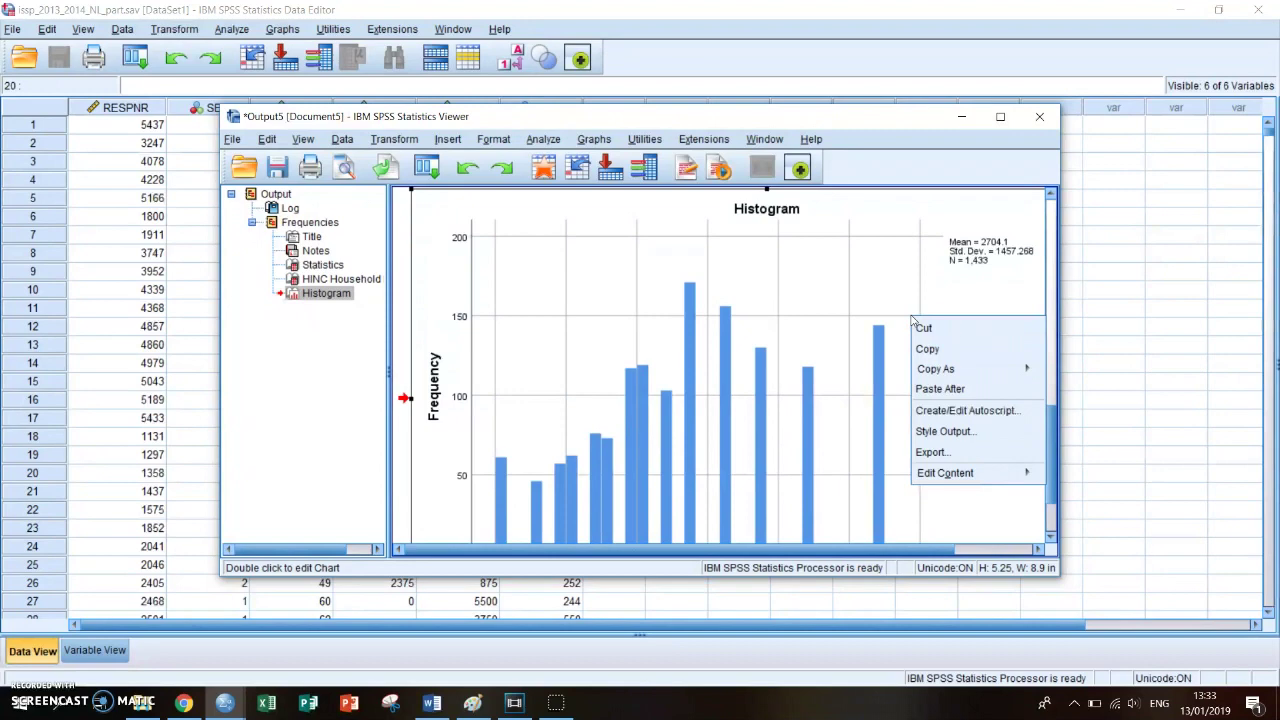
pyautogui.click(945, 352)
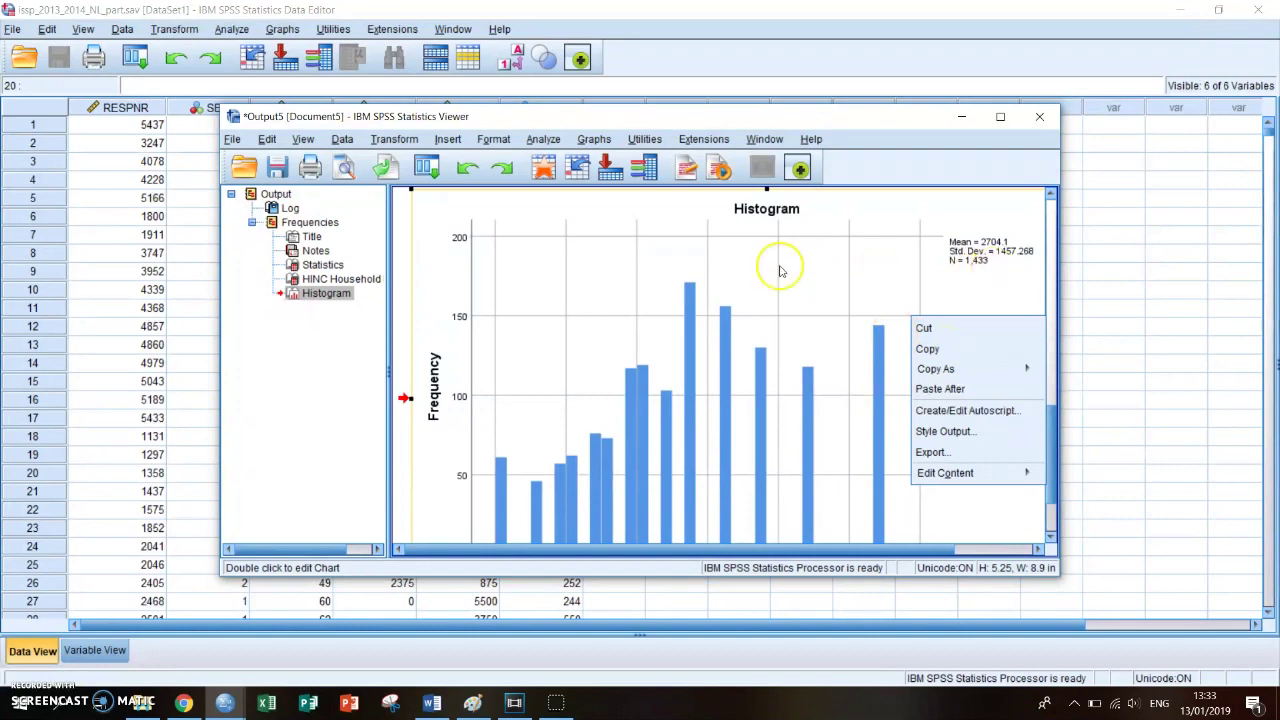
pyautogui.click(408, 333)
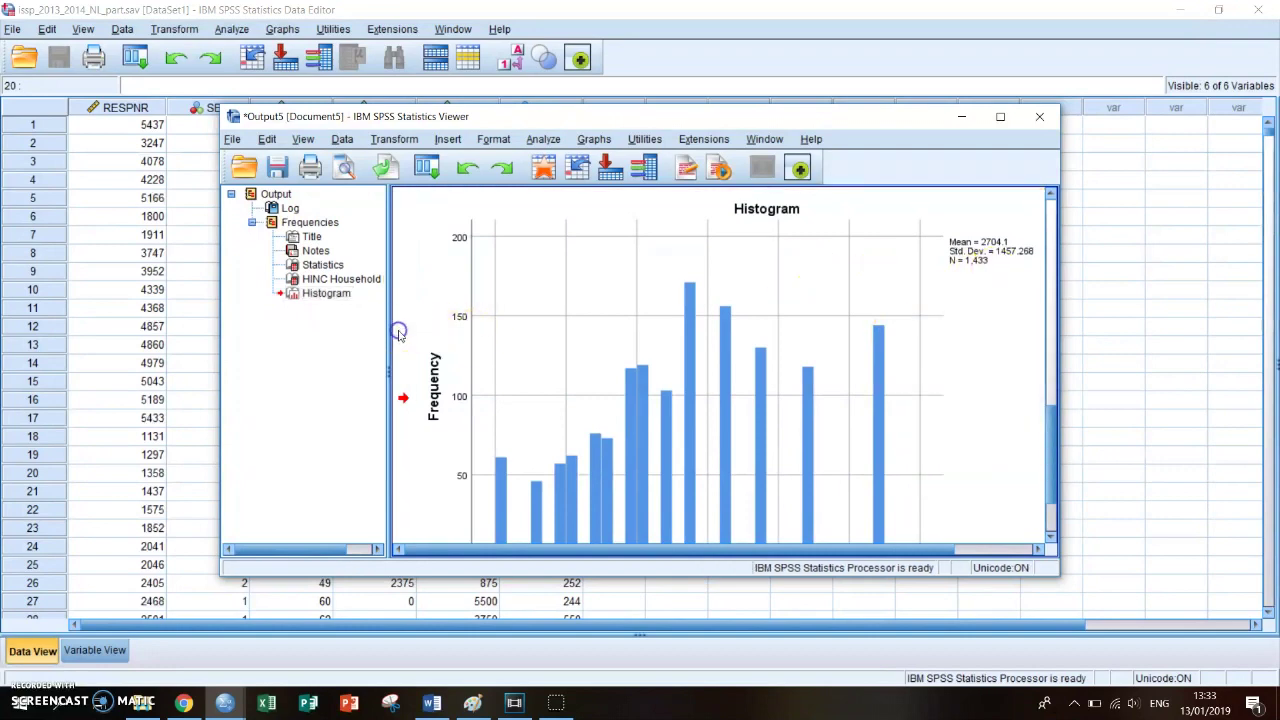
pyautogui.click(451, 266)
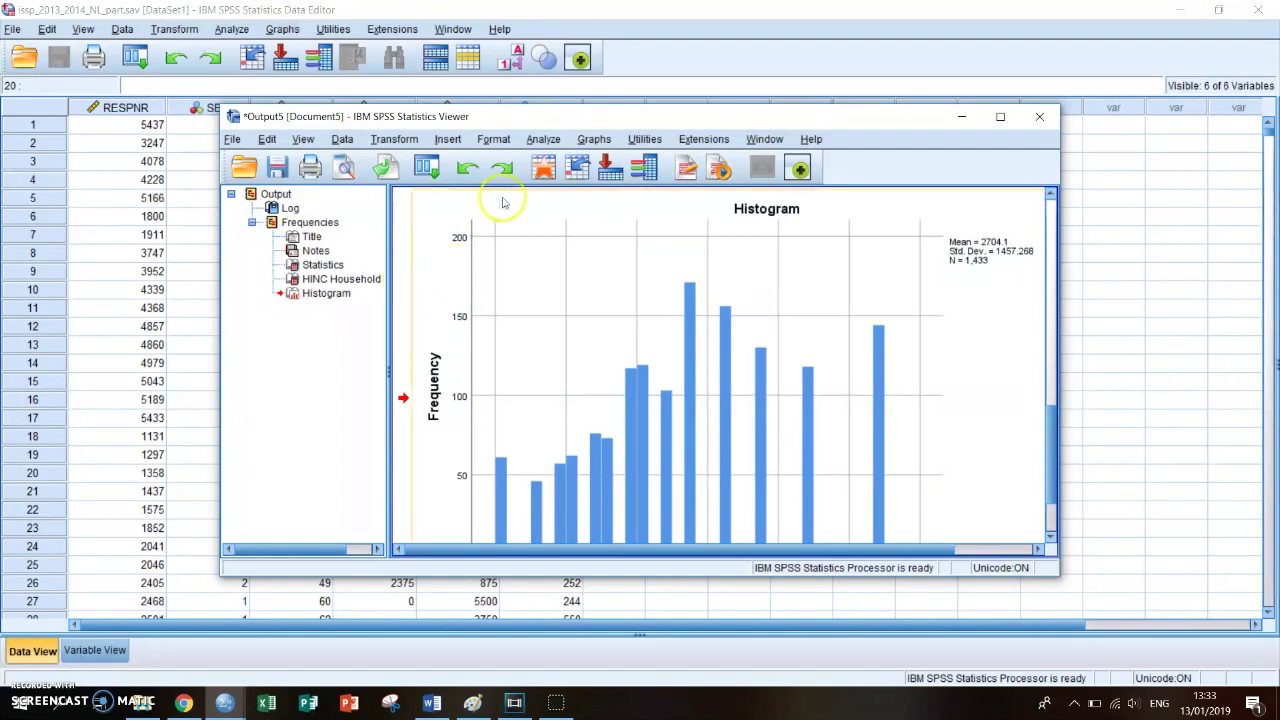
# Paste a second HINC Frequencies request with 'Show normal curve on histogram' ticked
pyautogui.click(545, 140)
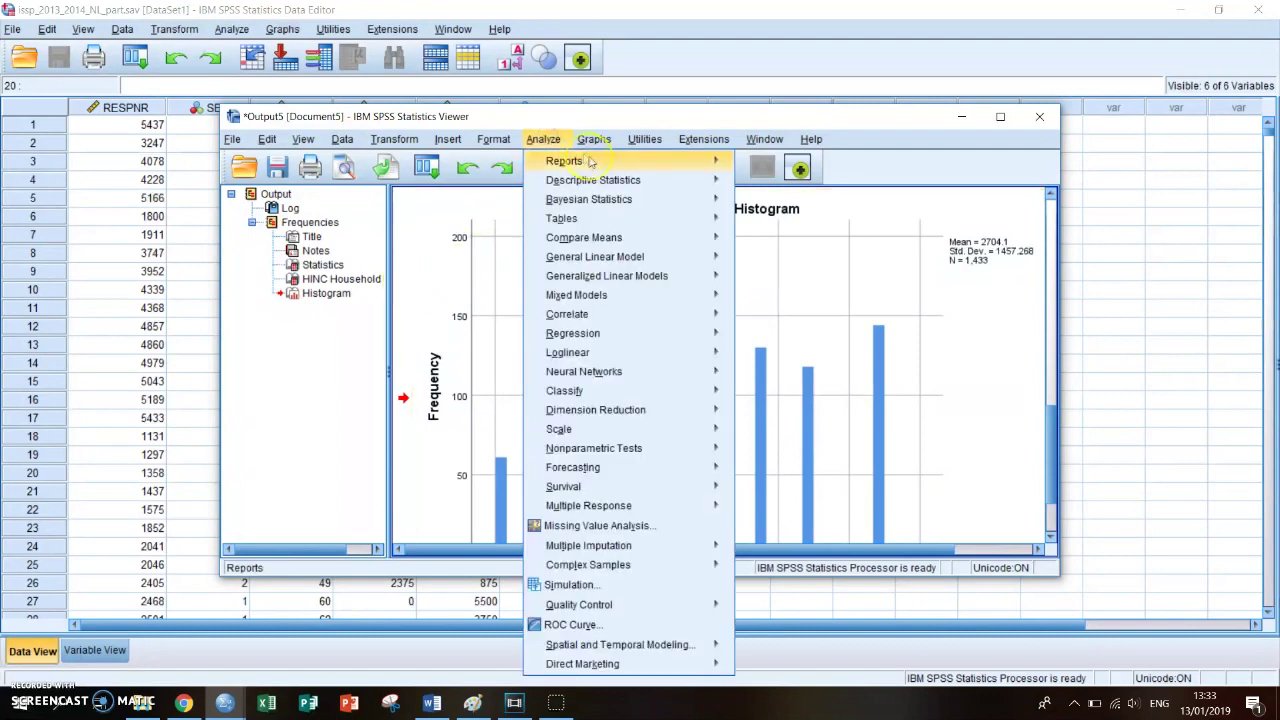
pyautogui.moveTo(660, 185)
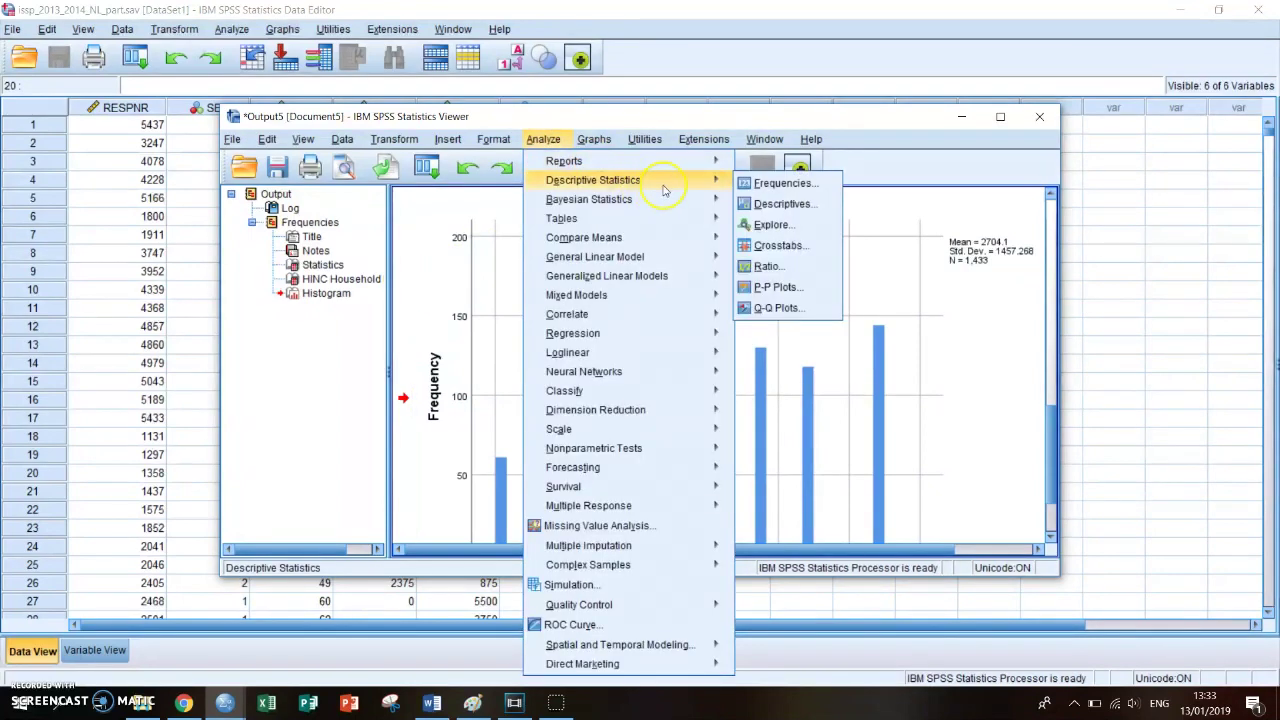
pyautogui.click(772, 185)
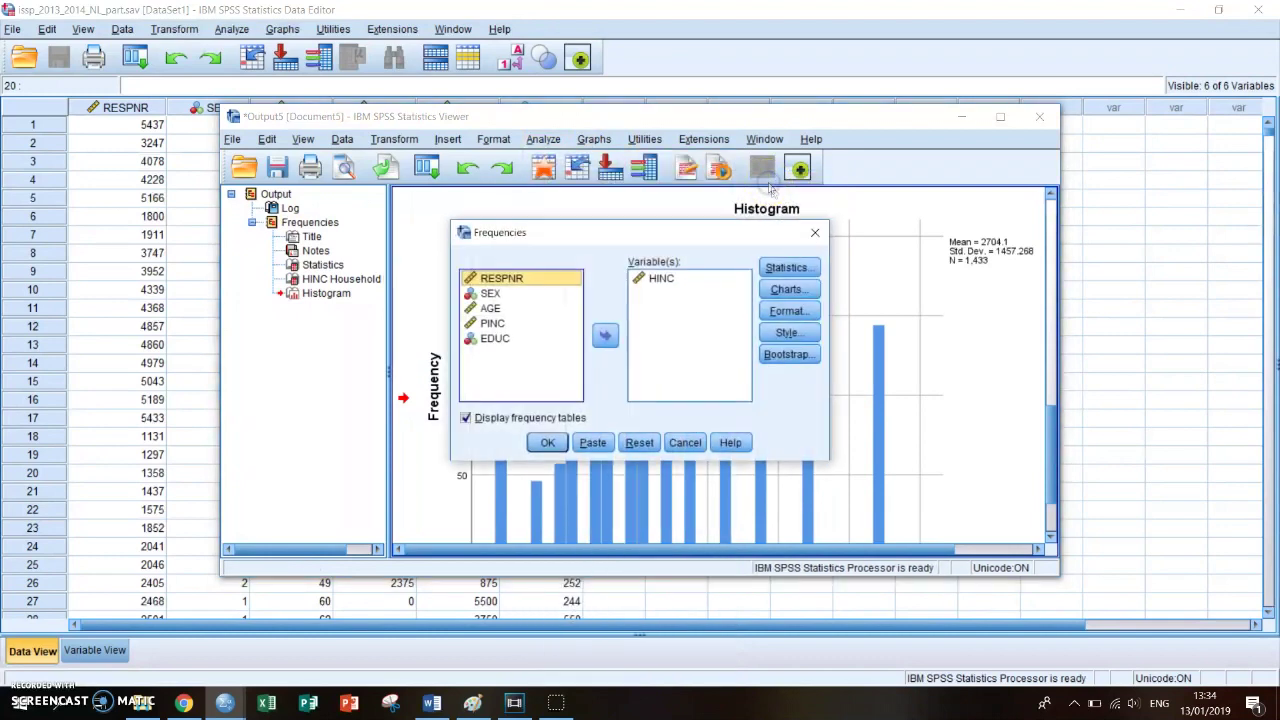
pyautogui.click(787, 289)
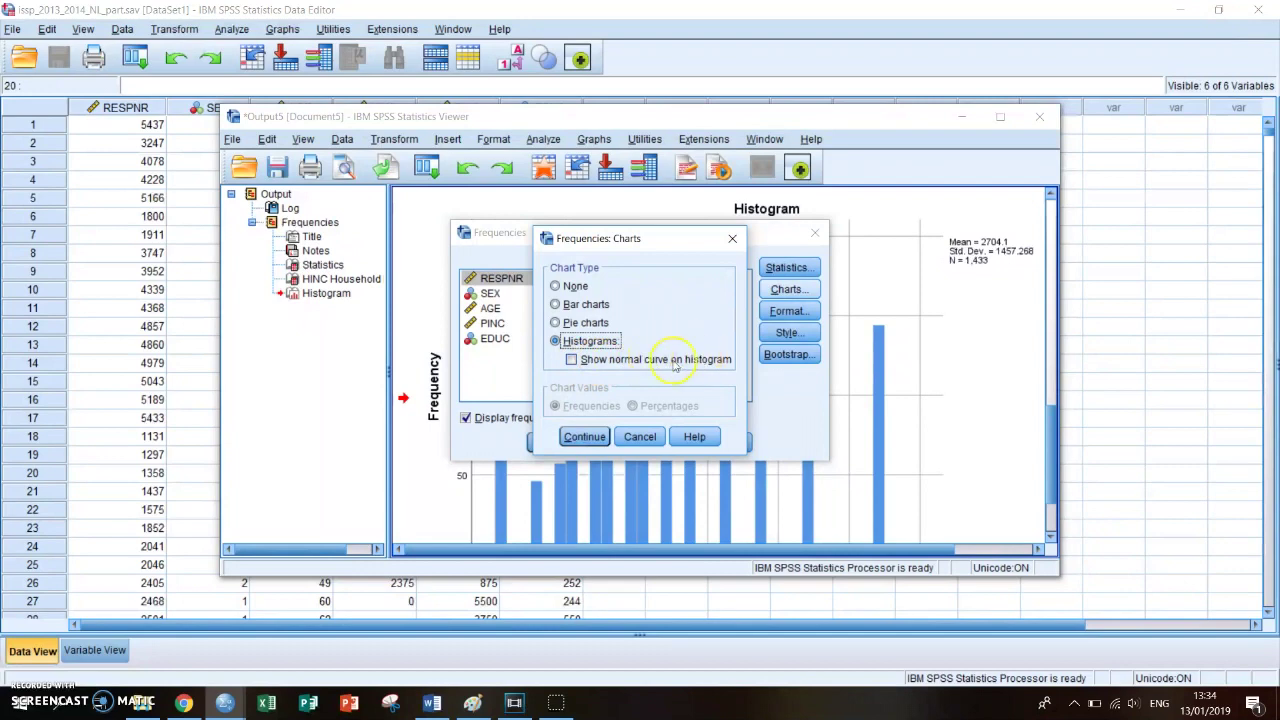
pyautogui.click(571, 359)
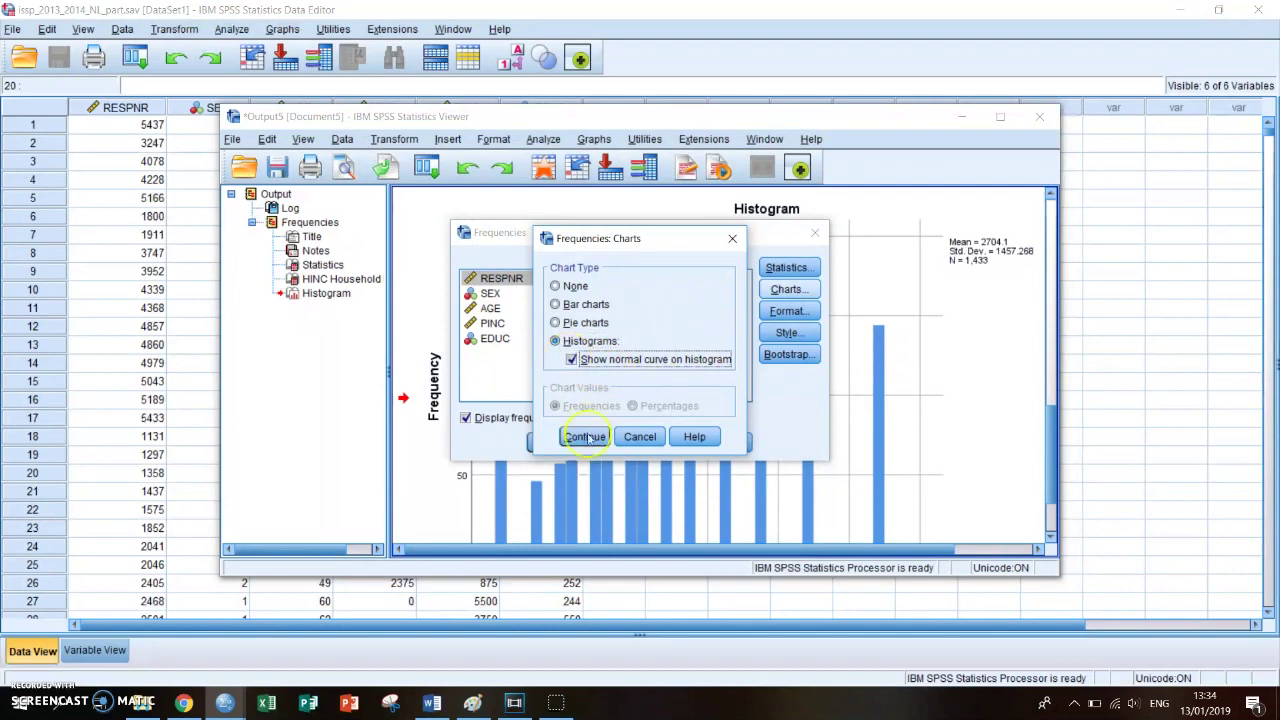
pyautogui.click(585, 437)
pyautogui.click(597, 443)
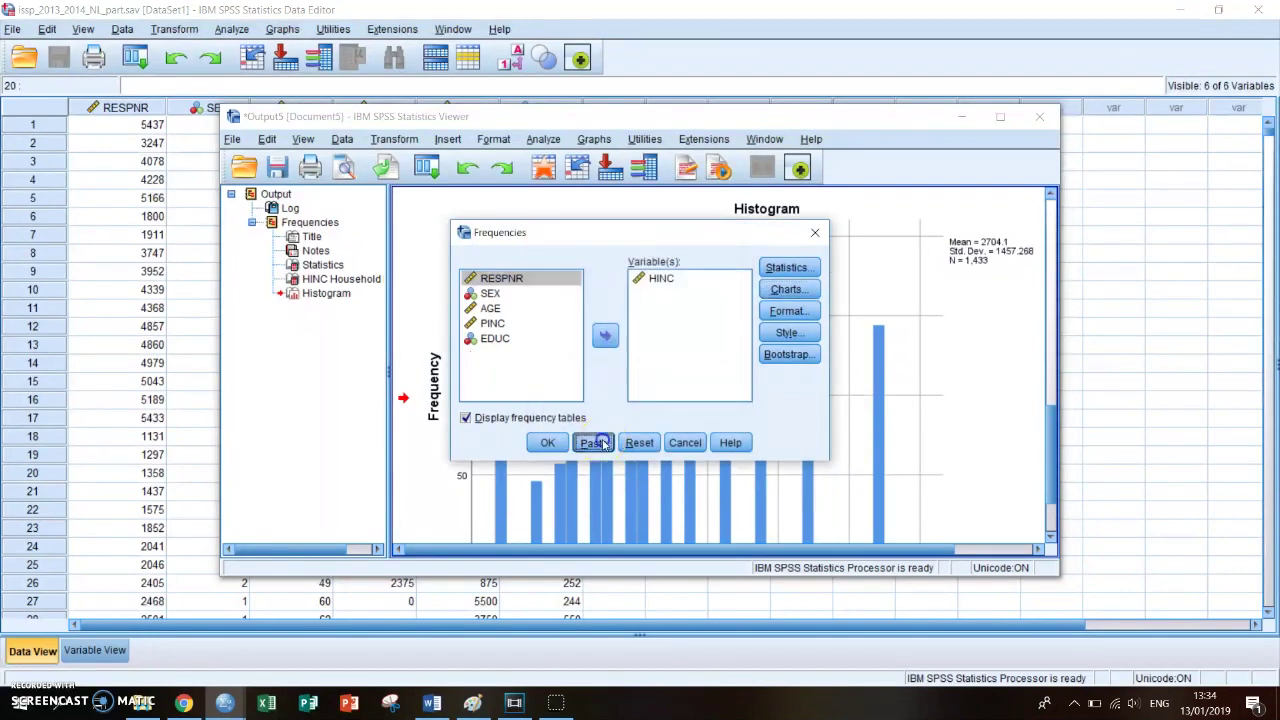
# Run the new FREQUENCIES command from the Syntax Editor
pyautogui.click(225, 705)
pyautogui.click(290, 630)
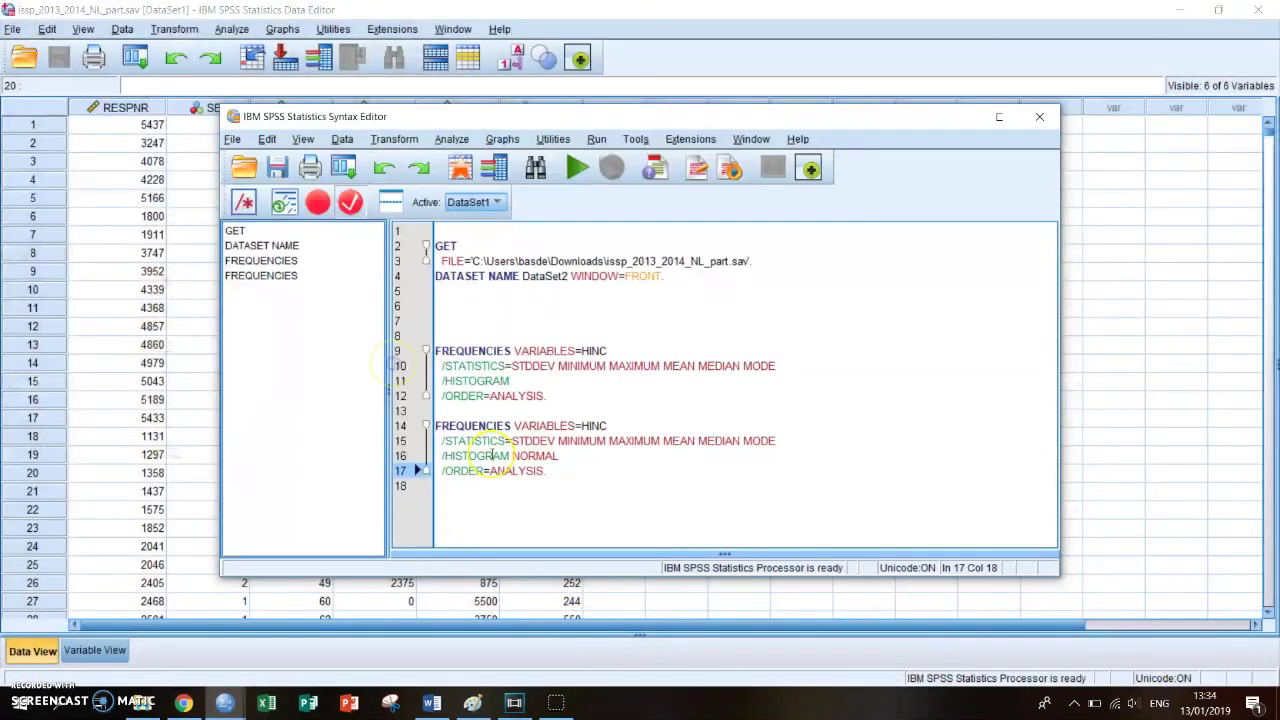
pyautogui.click(577, 168)
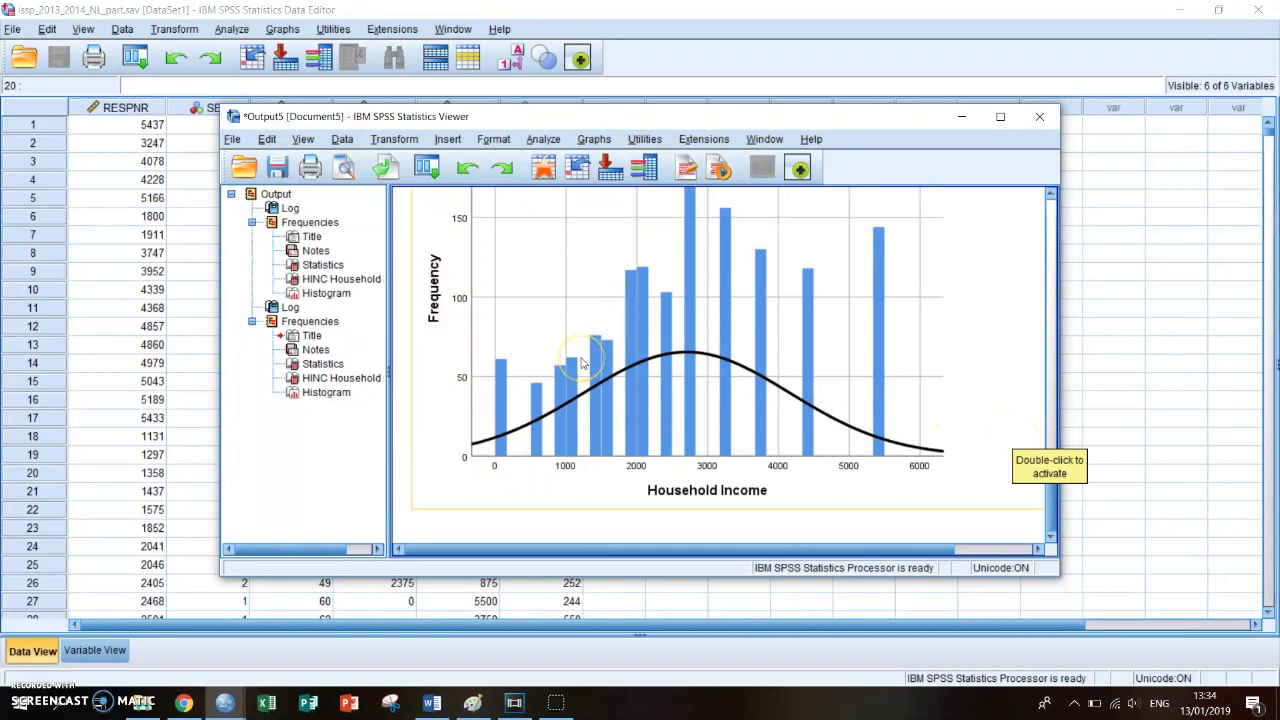
# Bring the second Household Income histogram with its normal curve into view and select it
pyautogui.scroll(2, 586, 364)
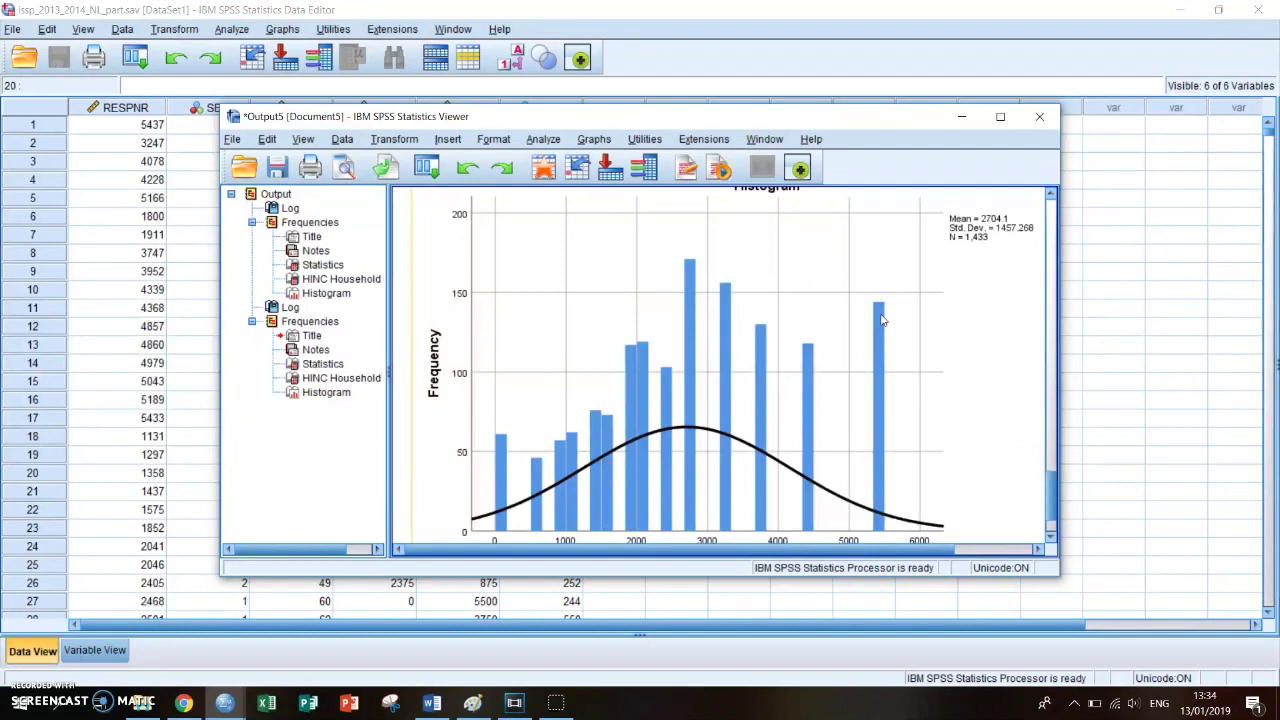
pyautogui.click(932, 341)
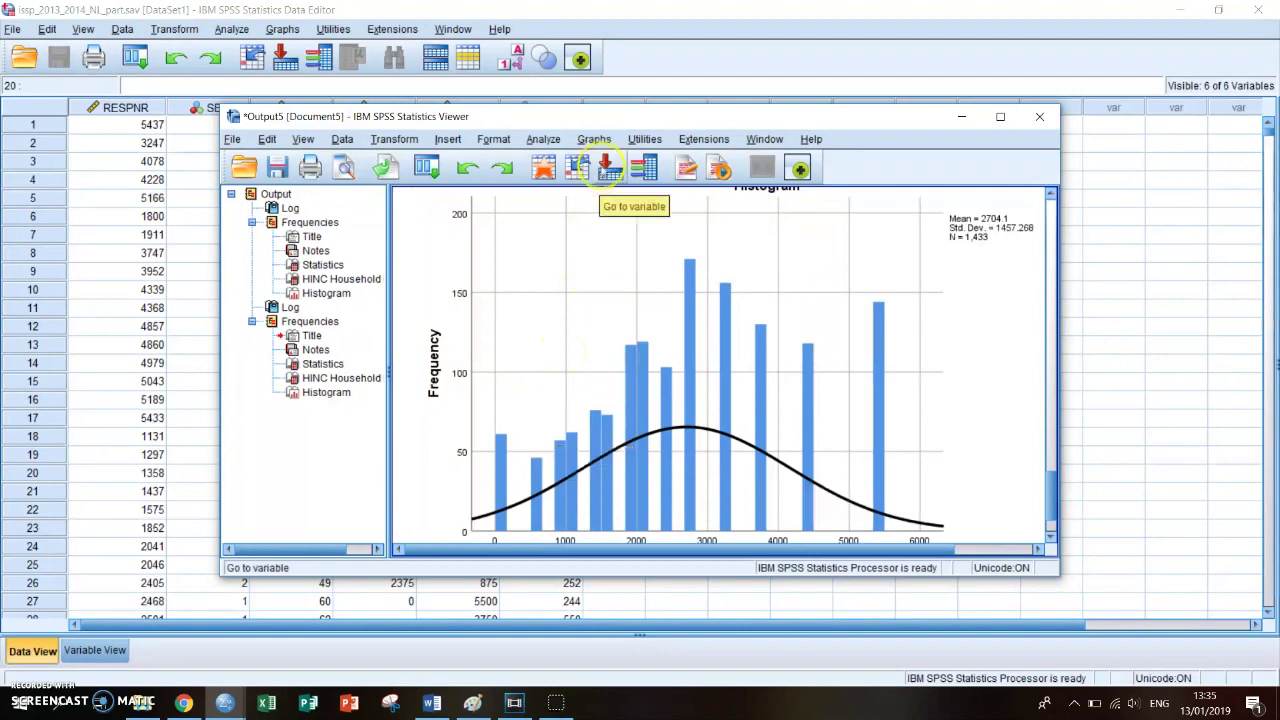
# Paste a Simple legacy line chart command with HINC on the category axis
pyautogui.click(593, 140)
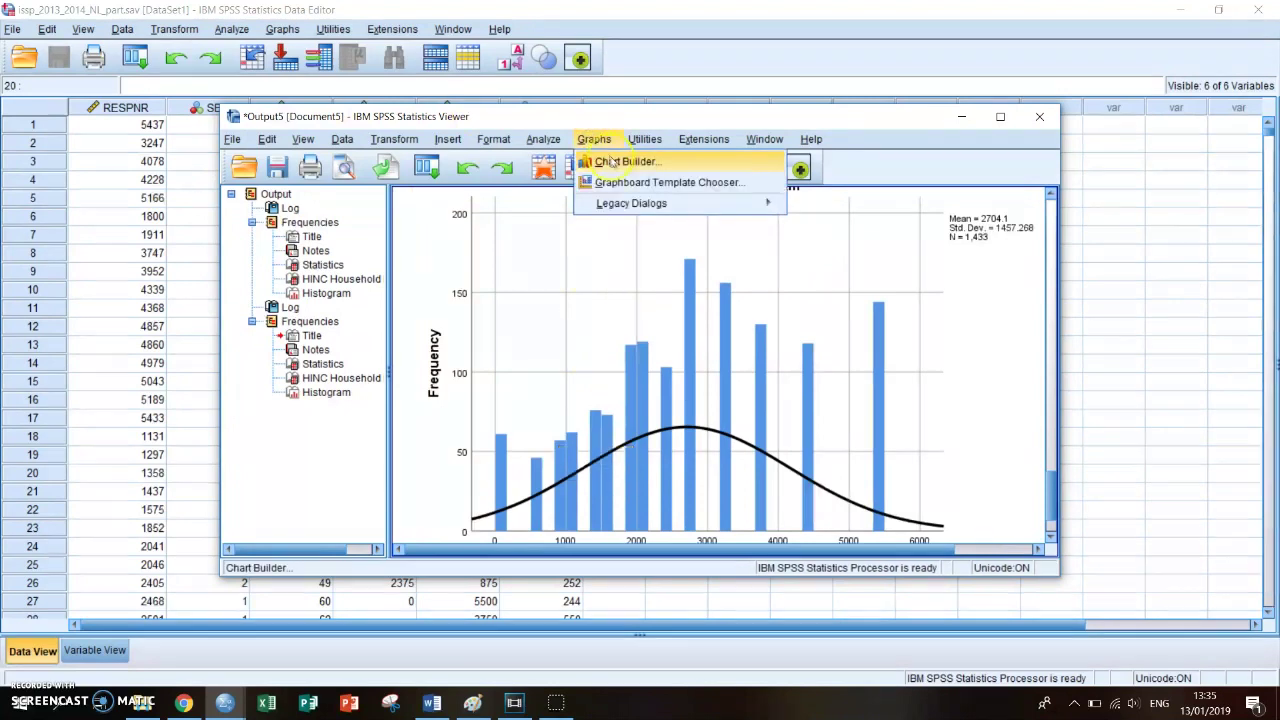
pyautogui.moveTo(630, 203)
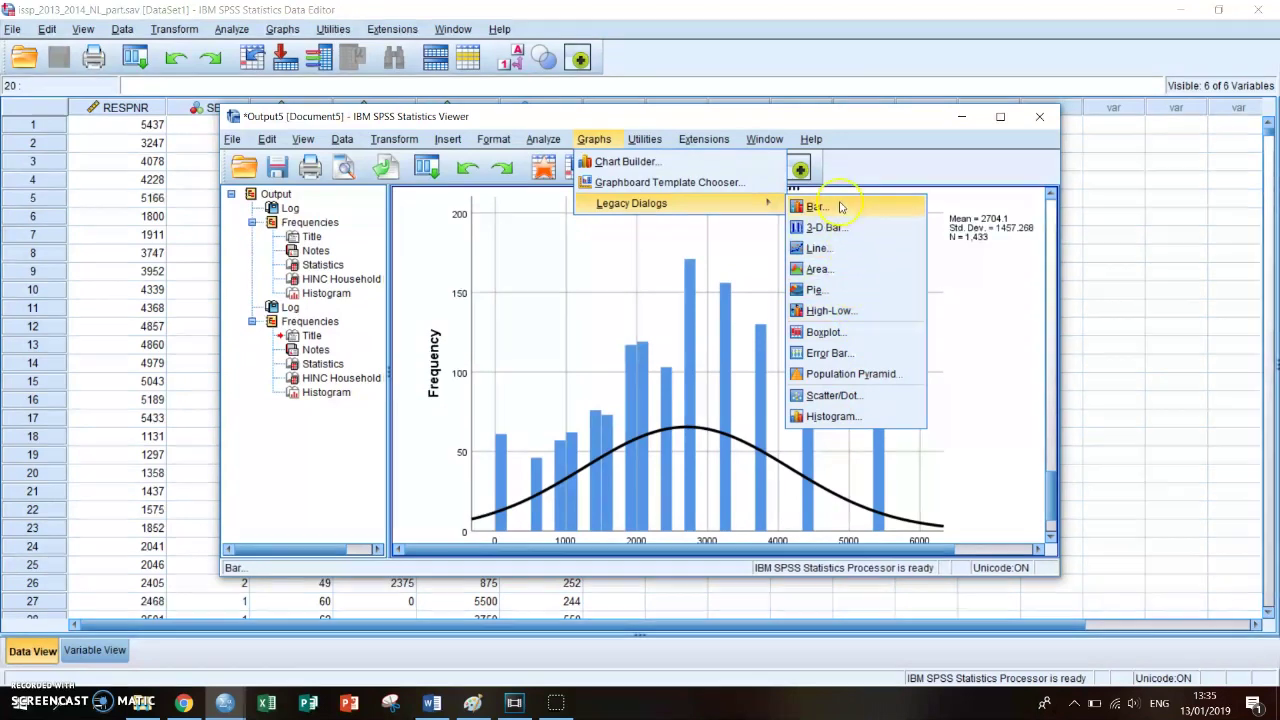
pyautogui.click(866, 255)
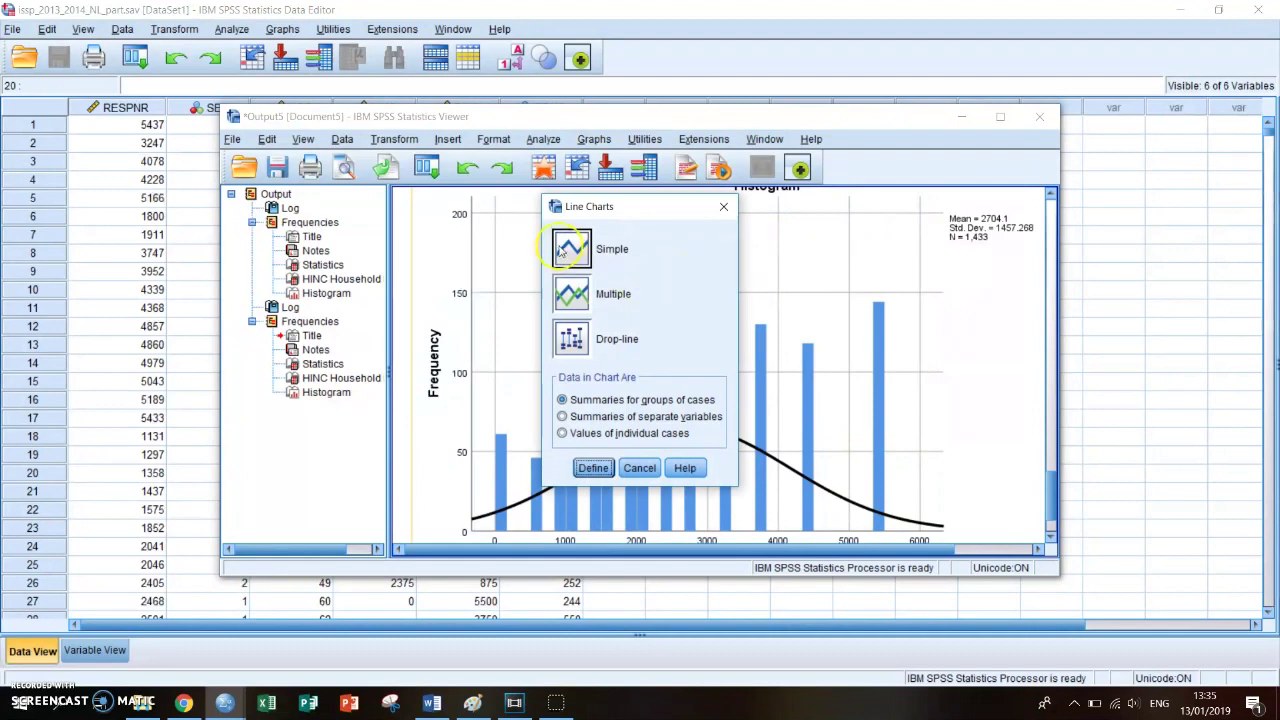
pyautogui.click(593, 468)
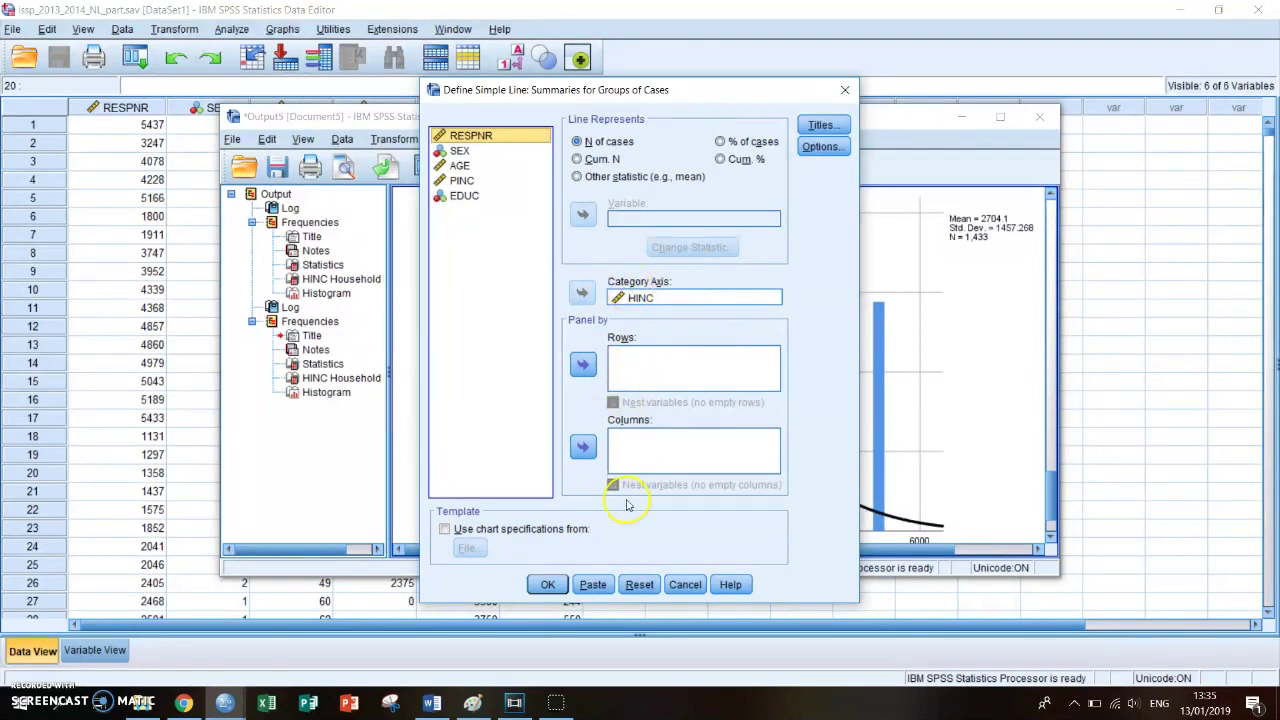
pyautogui.click(591, 585)
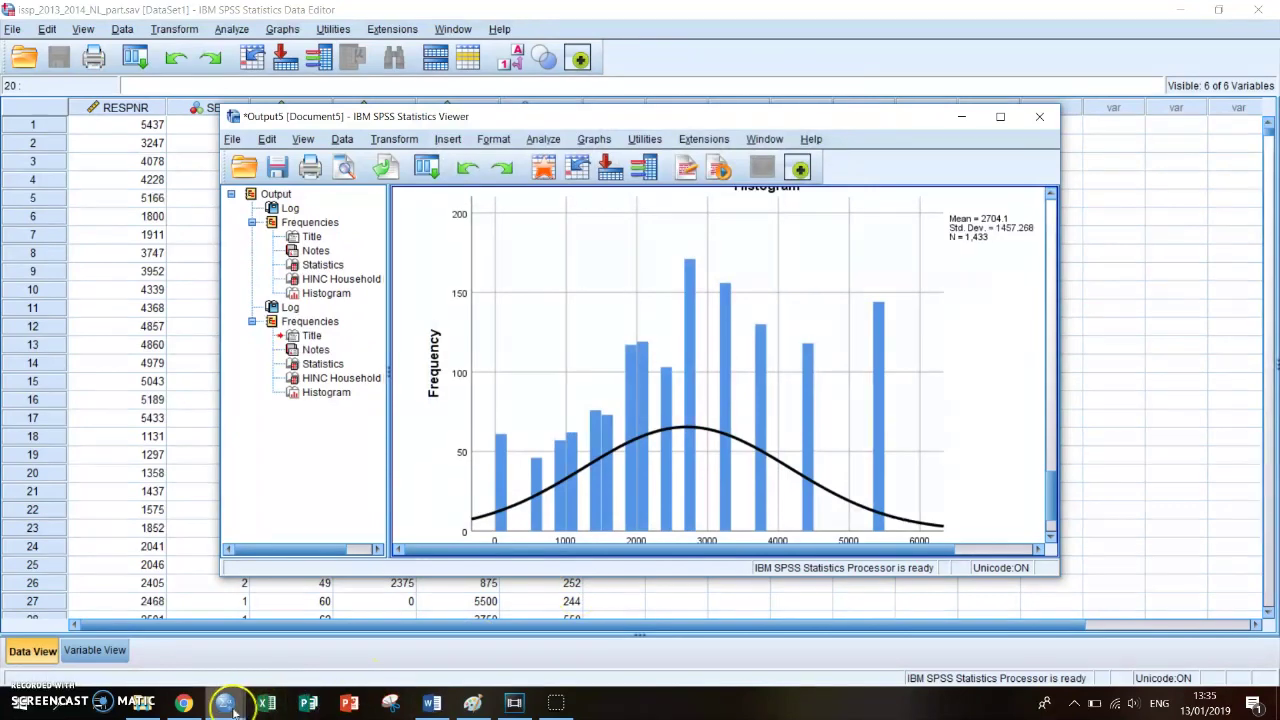
# Run the GRAPH line-chart command from the Syntax Editor
pyautogui.moveTo(228, 704)
pyautogui.click(305, 645)
pyautogui.click(470, 515)
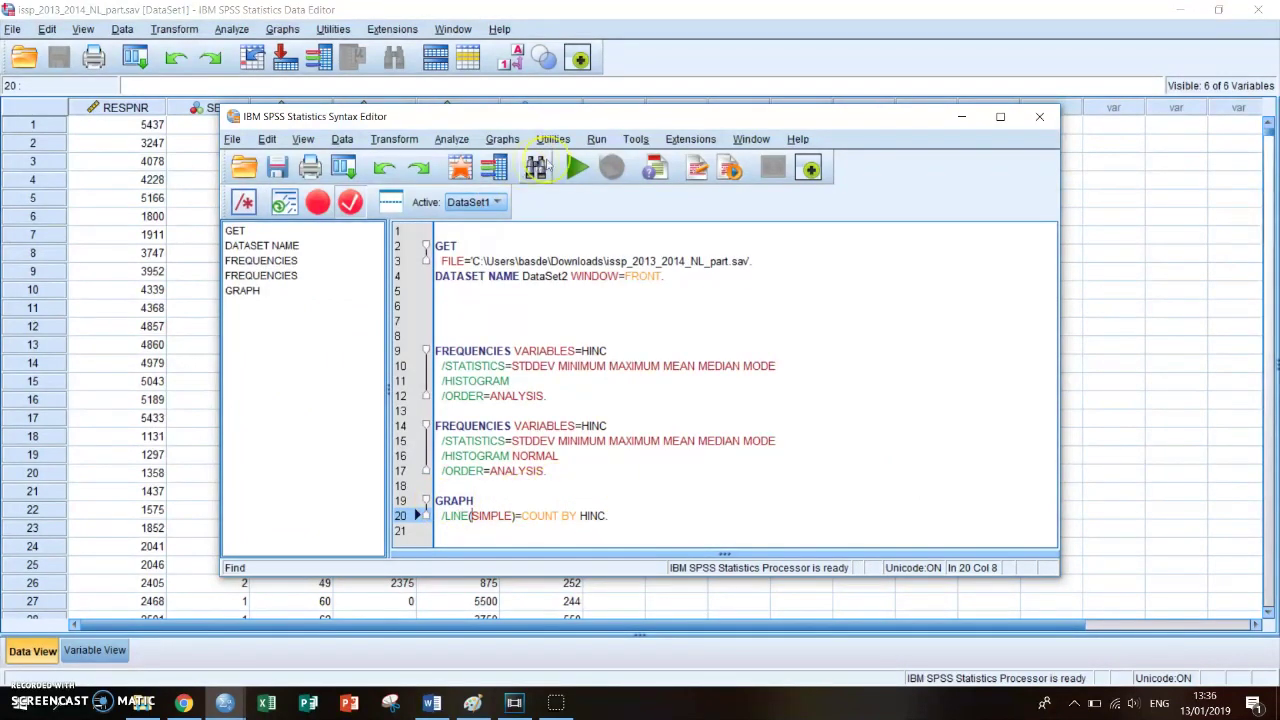
pyautogui.click(578, 167)
# Locate the new Household Income line chart in the Viewer and select it
pyautogui.click(783, 326)
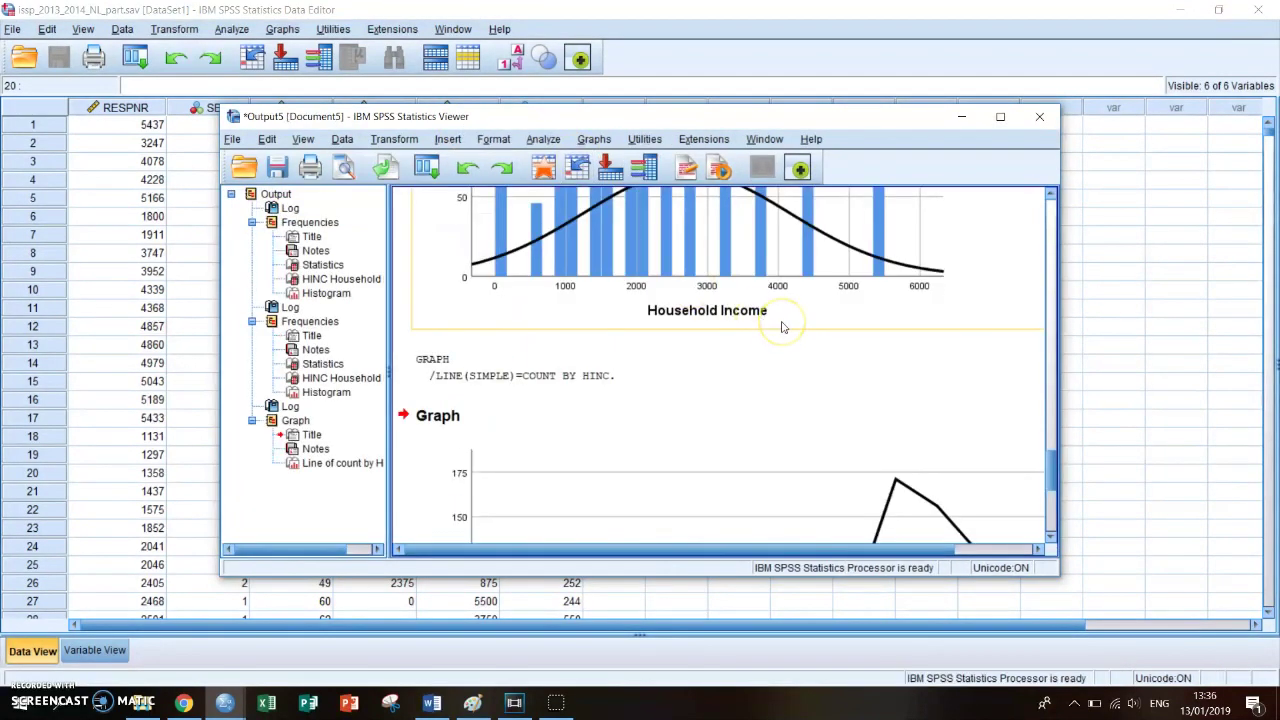
pyautogui.scroll(-5, 783, 327)
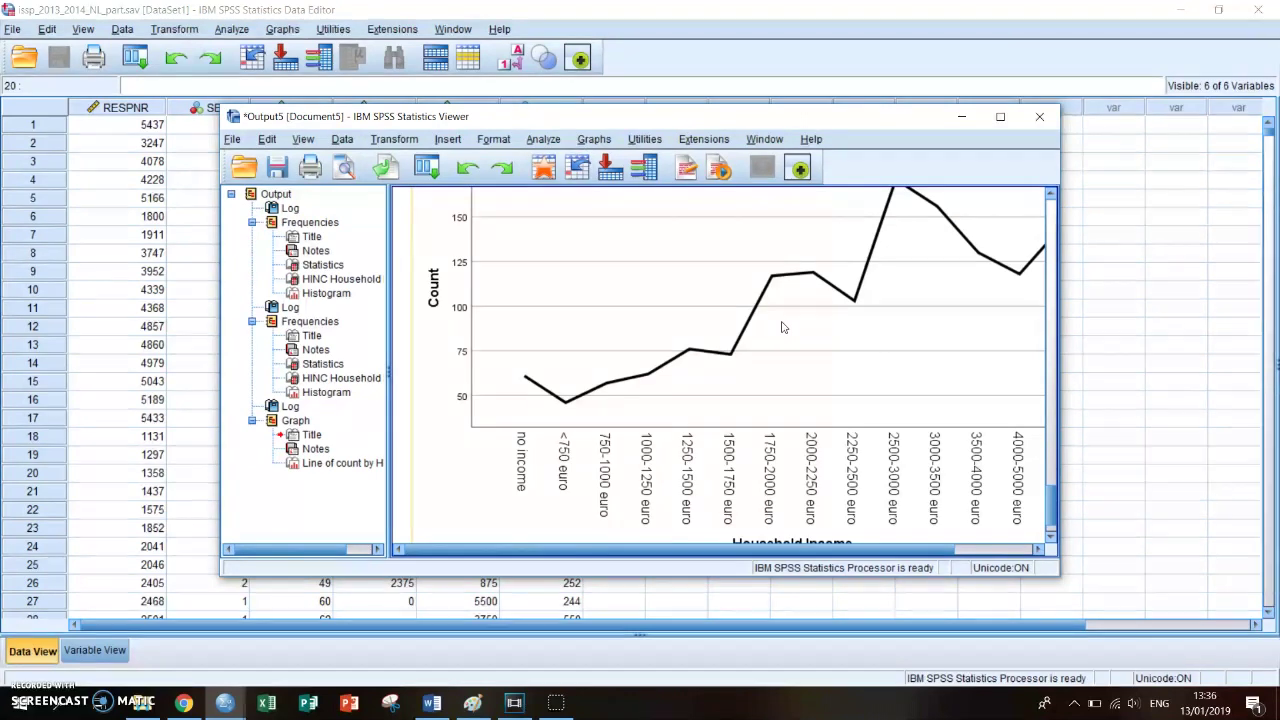
pyautogui.scroll(1, 783, 327)
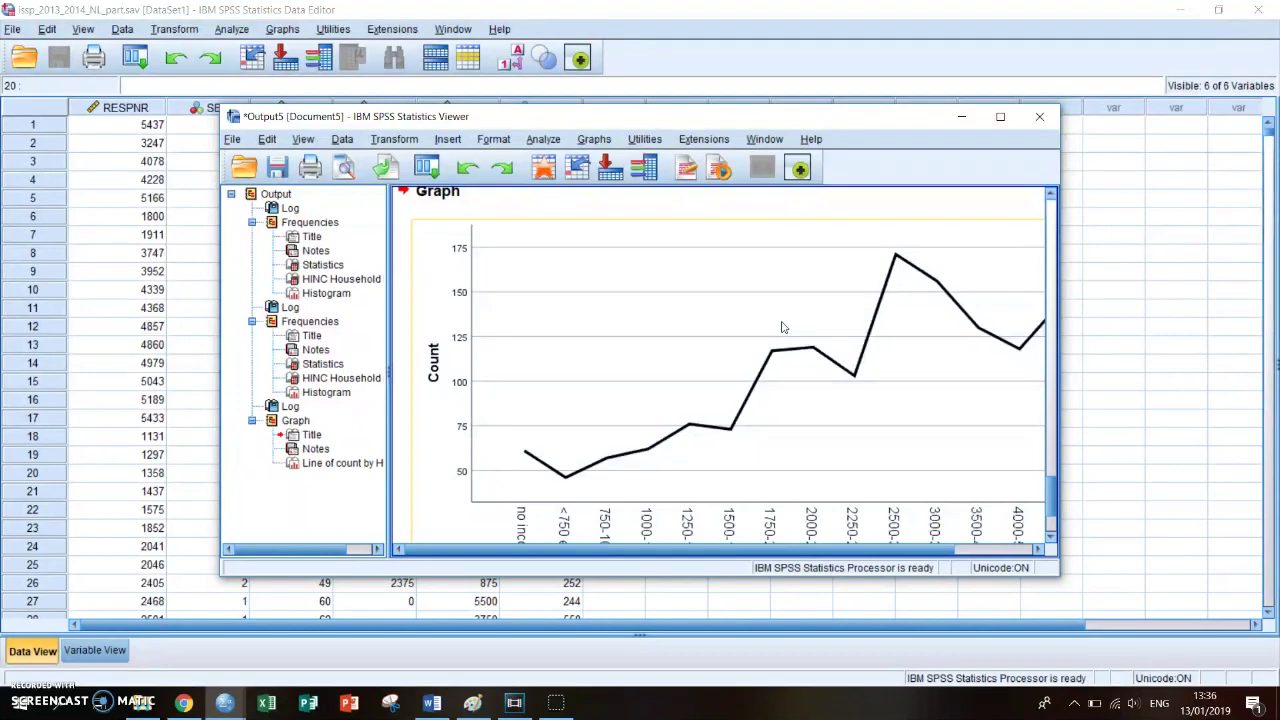
pyautogui.click(980, 376)
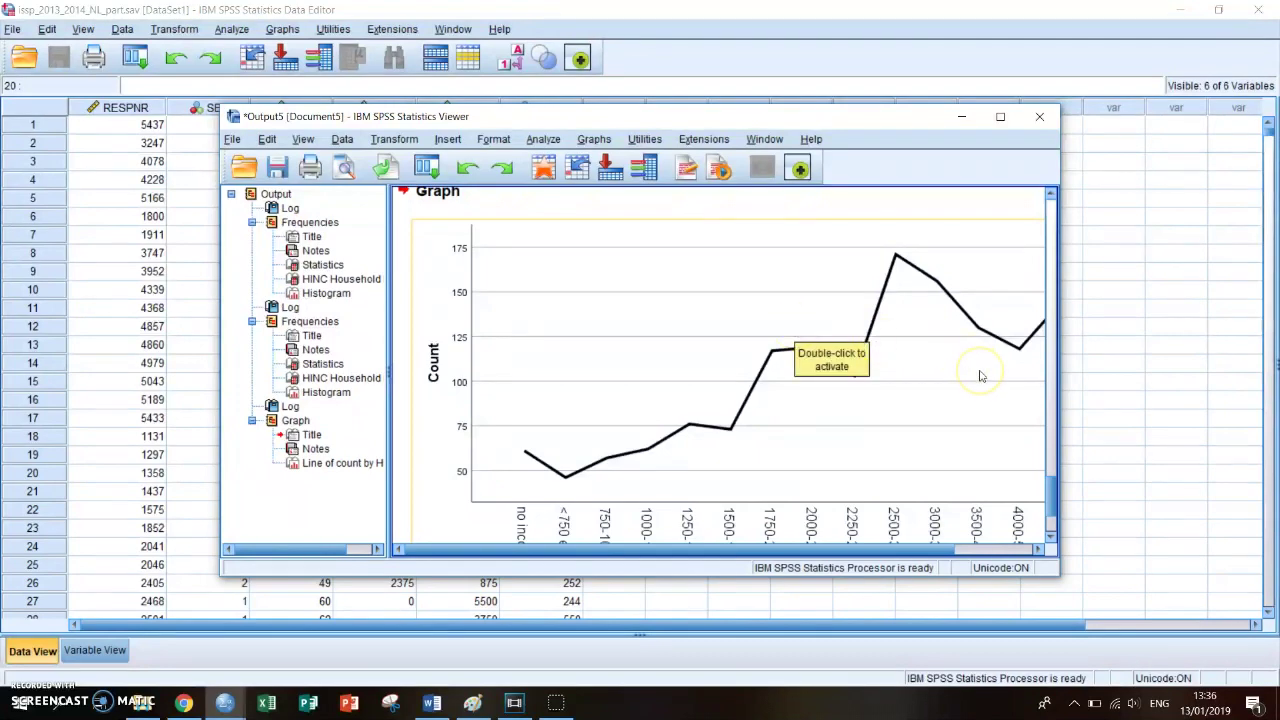
pyautogui.click(1205, 391)
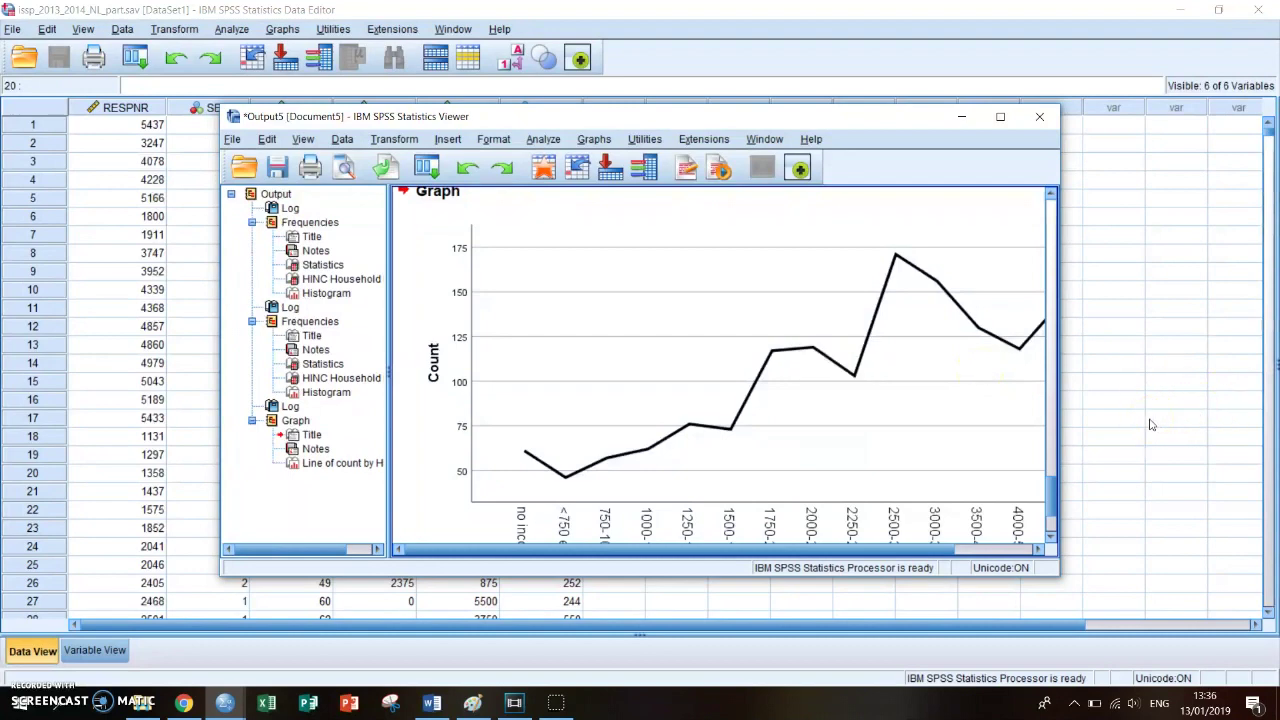
pyautogui.click(906, 423)
# Dismiss the line chart's context menu and return to the issp_2013_2014_NL_part.sav Data Editor
pyautogui.rightClick(905, 422)
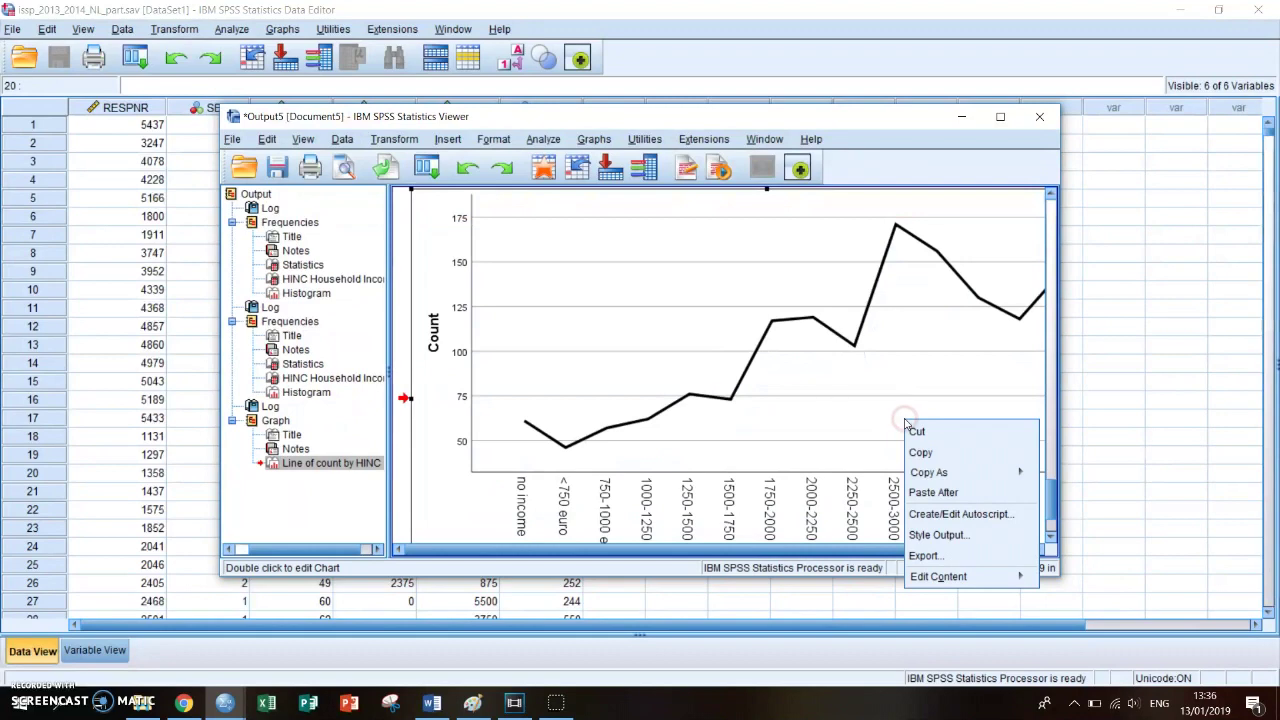
pyautogui.click(1166, 324)
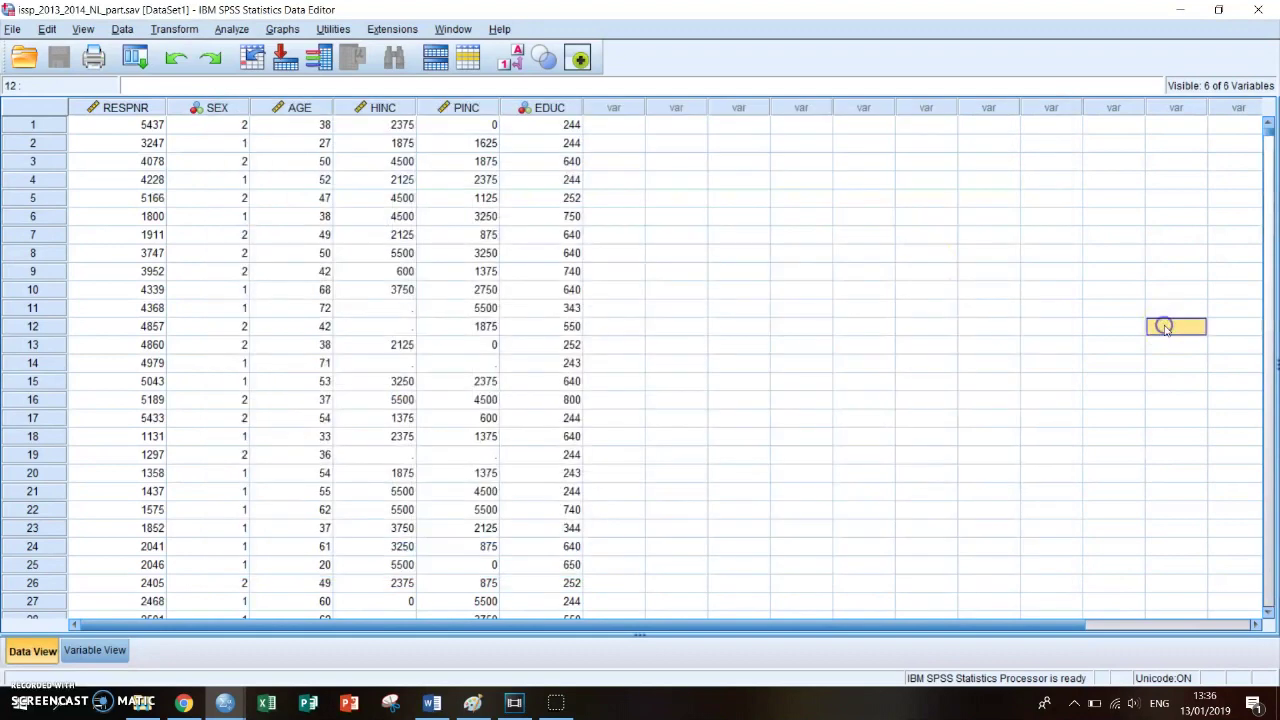
pyautogui.click(918, 408)
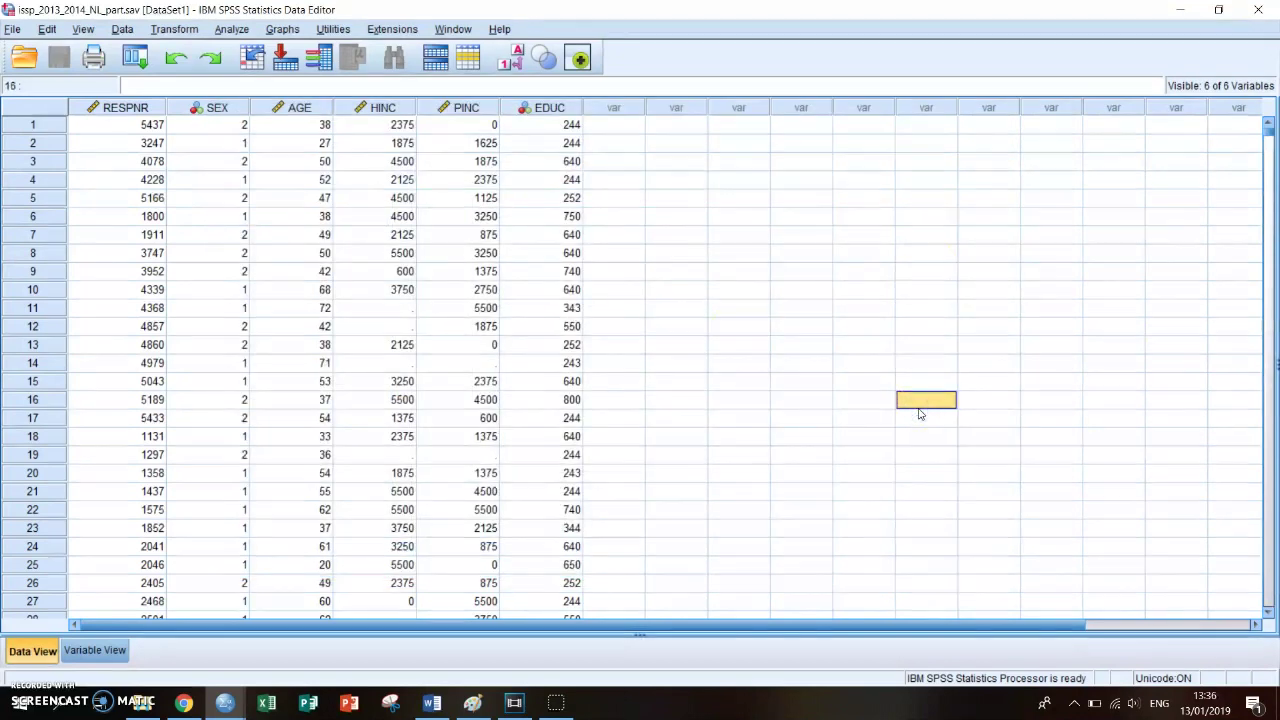